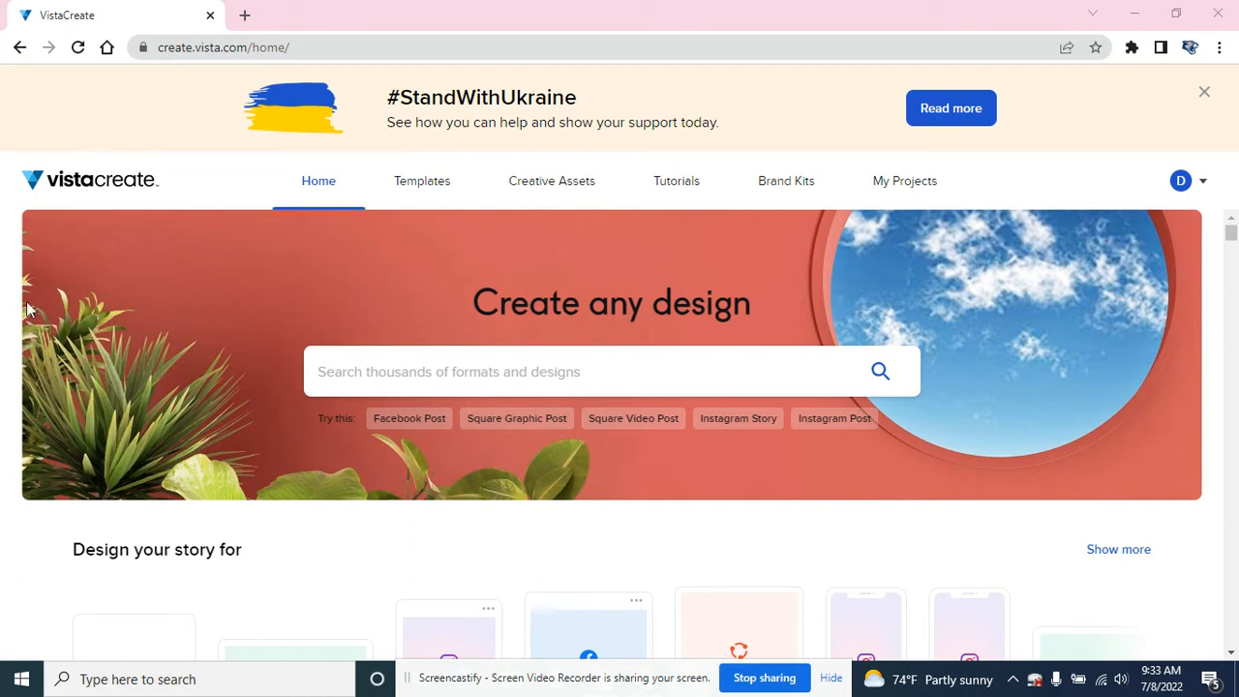
# Examine the measurement units offered for a custom-size design without creating one
pyautogui.scroll(-2, 8, 346)
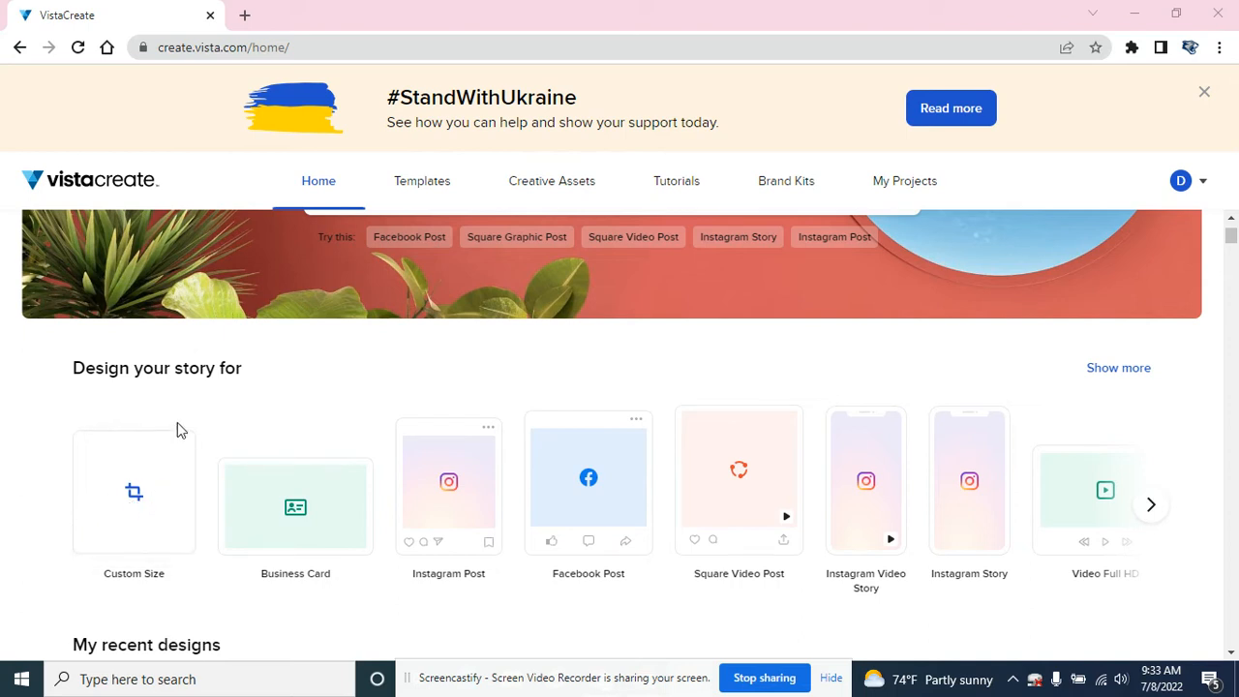
pyautogui.scroll(2, 177, 429)
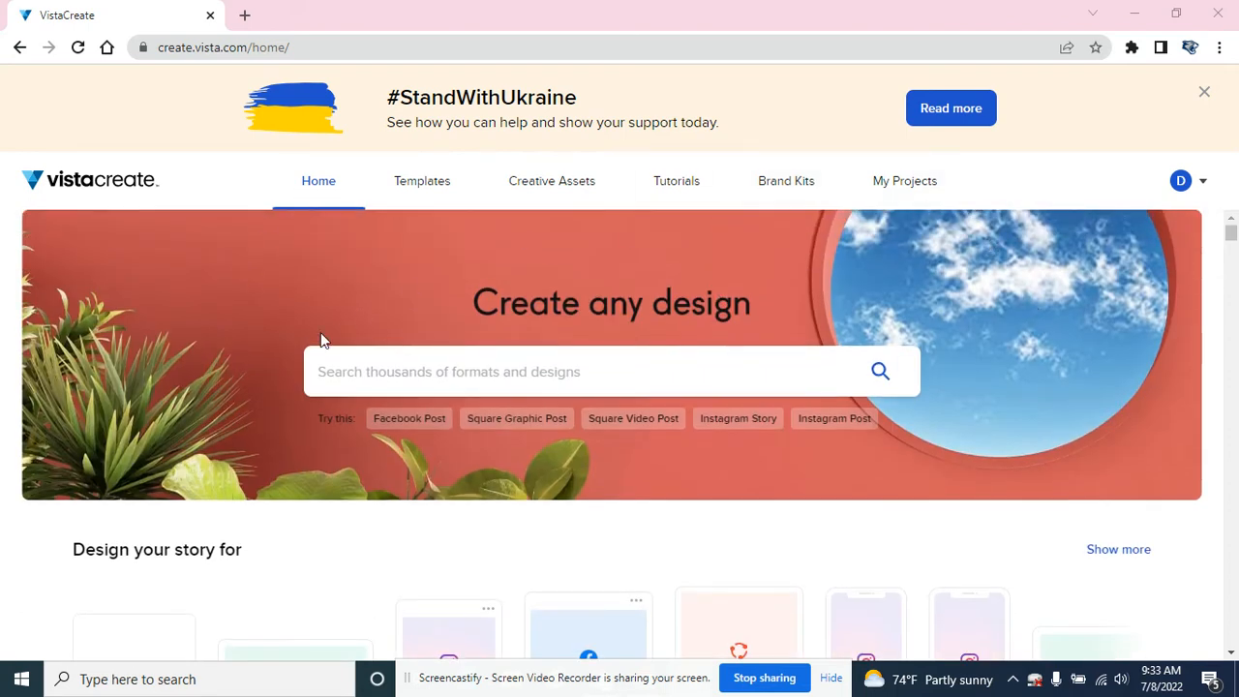
pyautogui.scroll(-3, 213, 418)
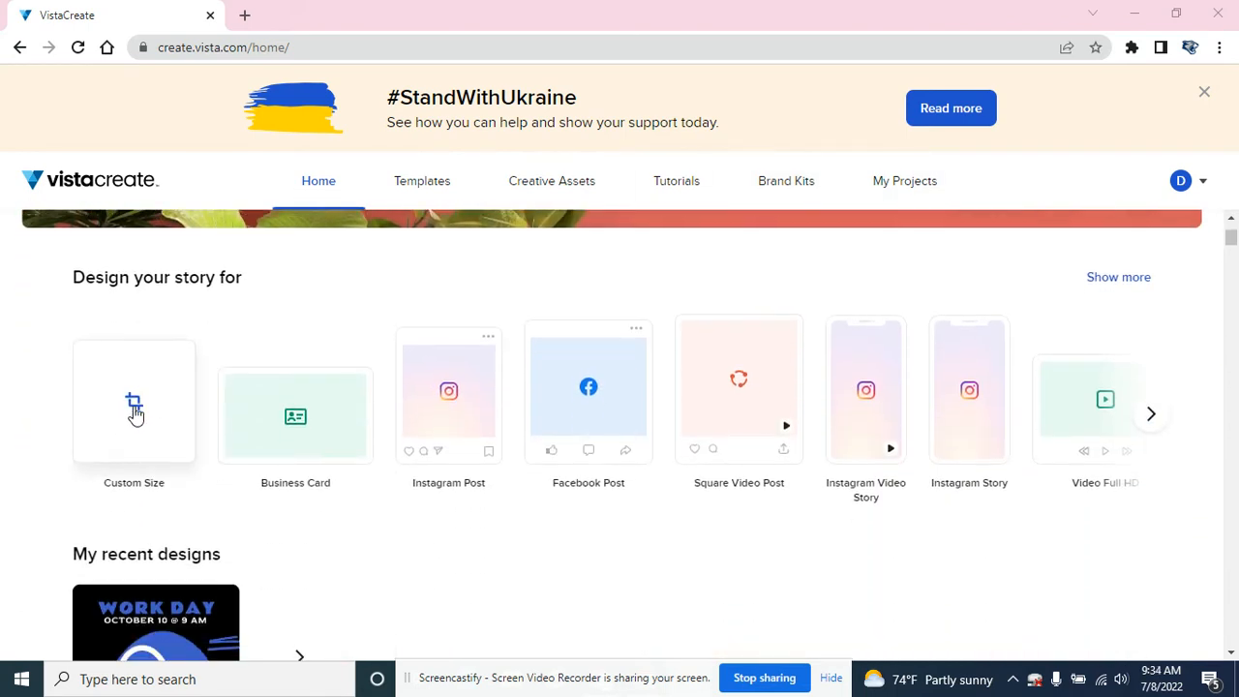
pyautogui.click(133, 403)
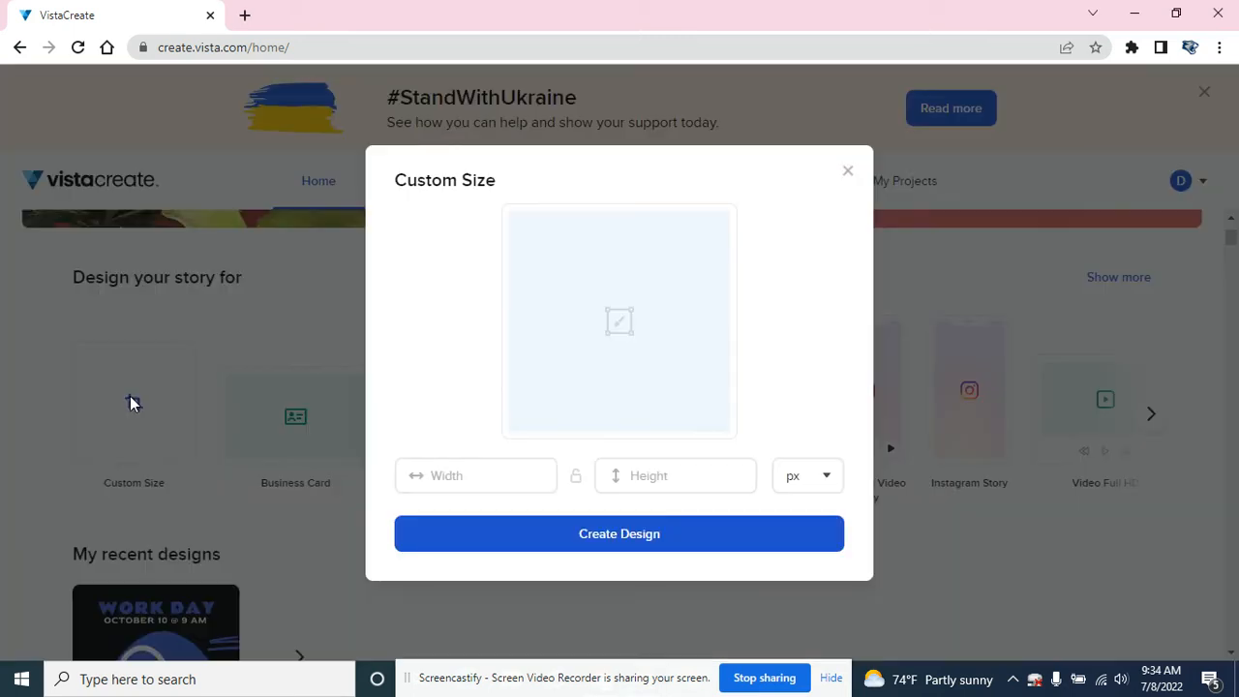
pyautogui.click(822, 477)
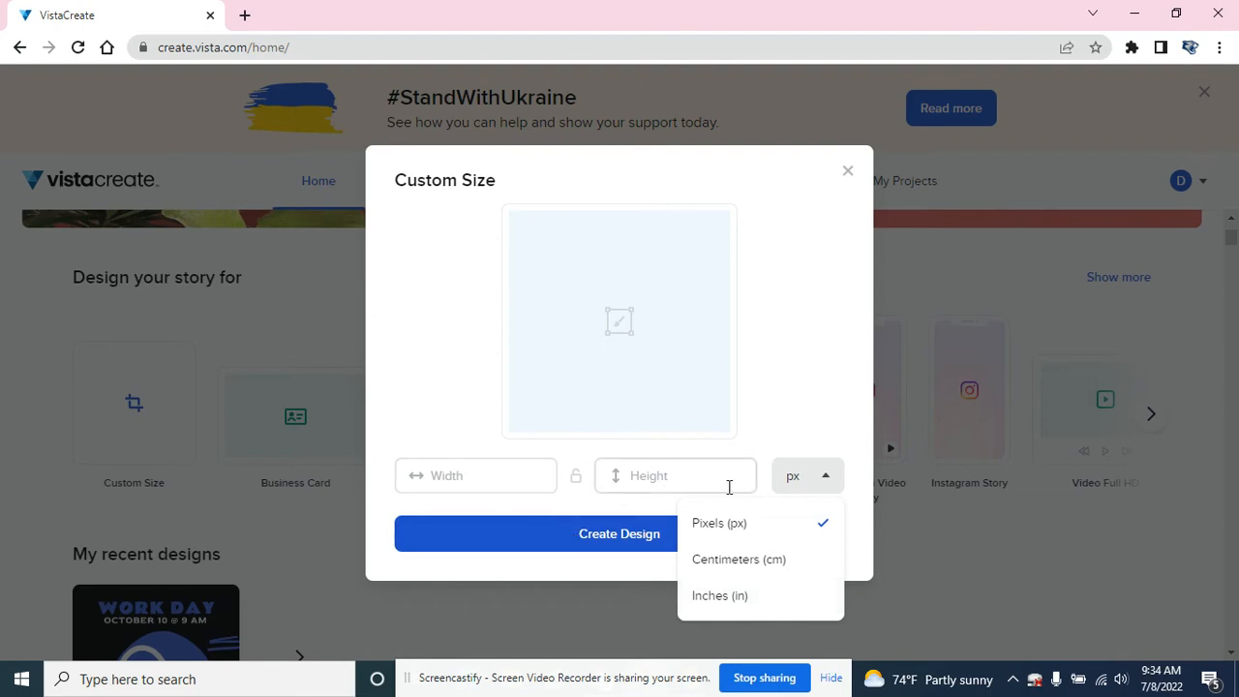
pyautogui.click(849, 171)
pyautogui.scroll(3, 40, 324)
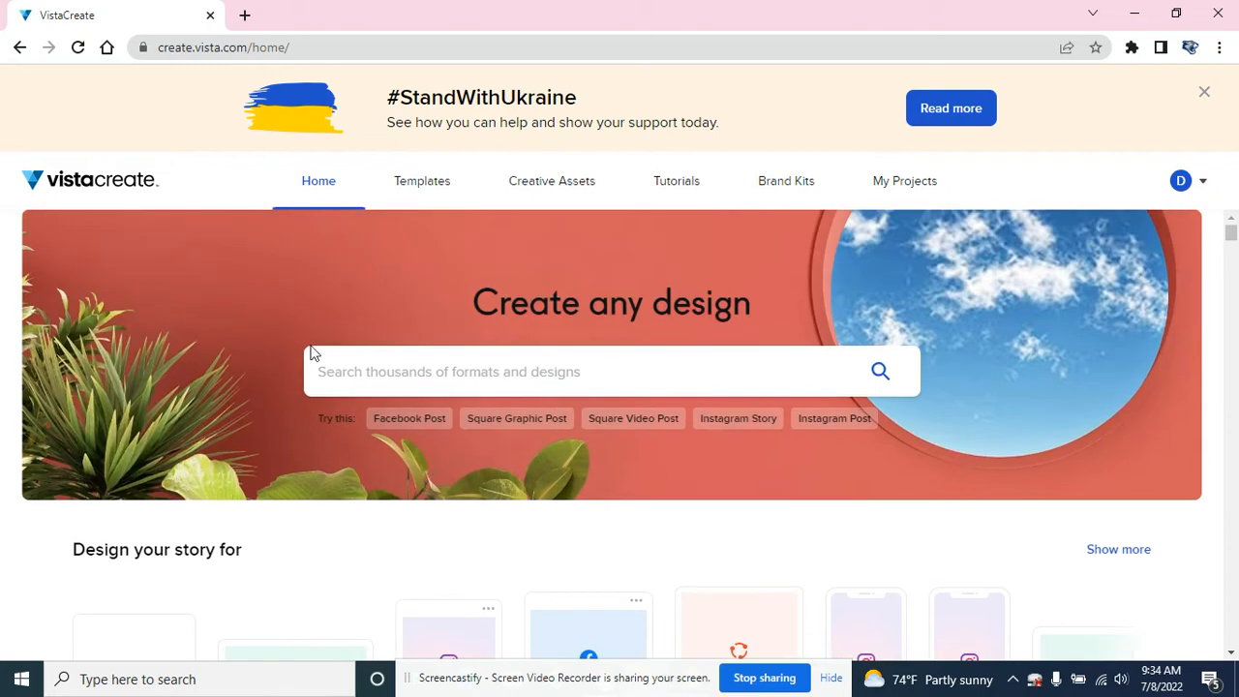
# Search the design formats for "business card" and show the matching templates
pyautogui.click(375, 371)
pyautogui.write('b')
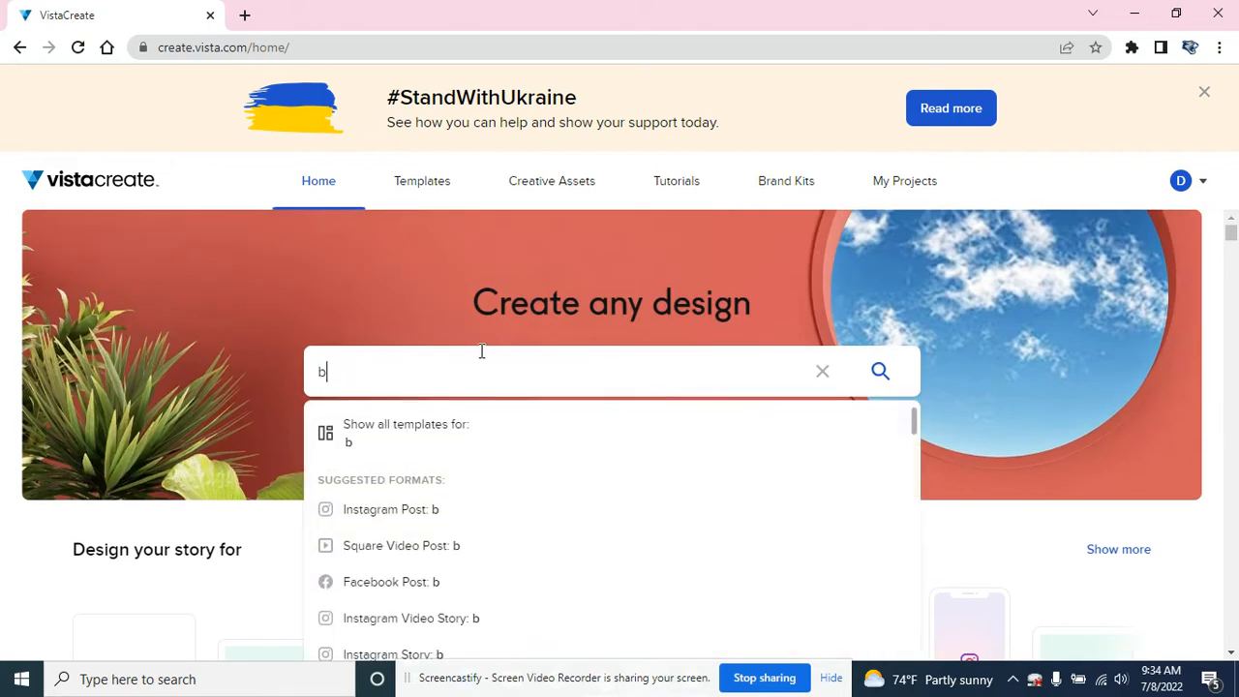
pyautogui.write('usiness card')
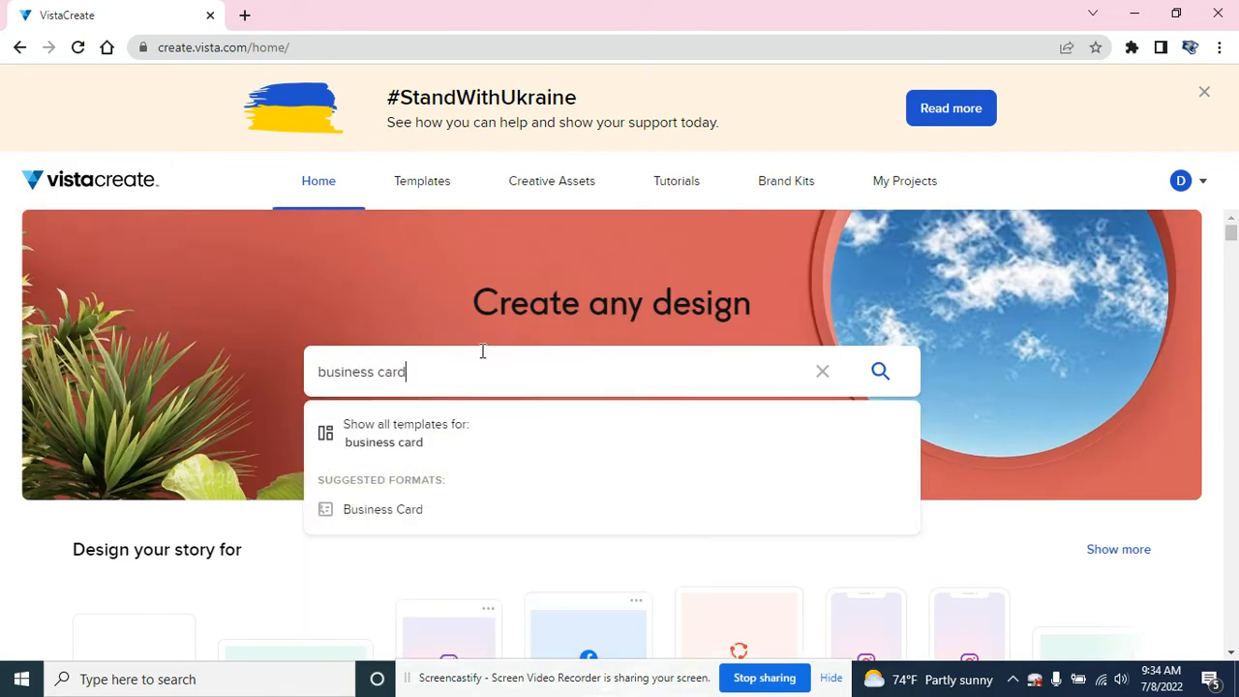
pyautogui.press('Return')
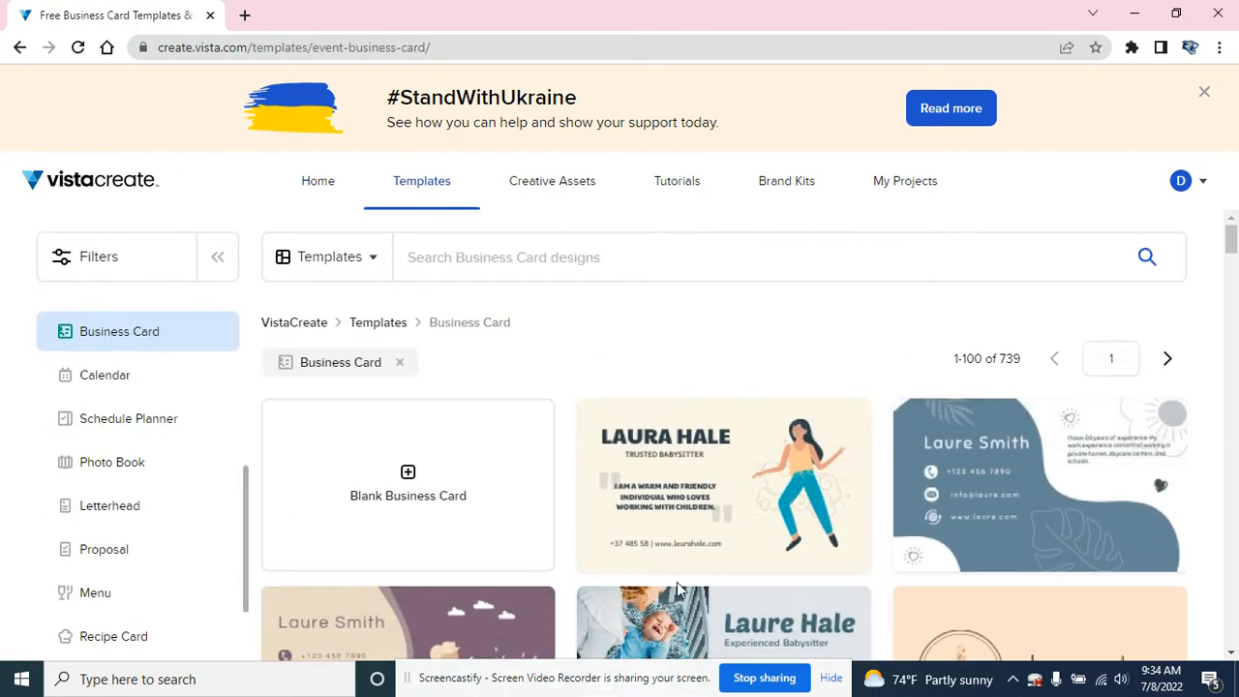
# Look through the business card templates and start a blank business card design
pyautogui.scroll(-6, 932, 506)
pyautogui.scroll(-2, 934, 511)
pyautogui.scroll(3, 934, 518)
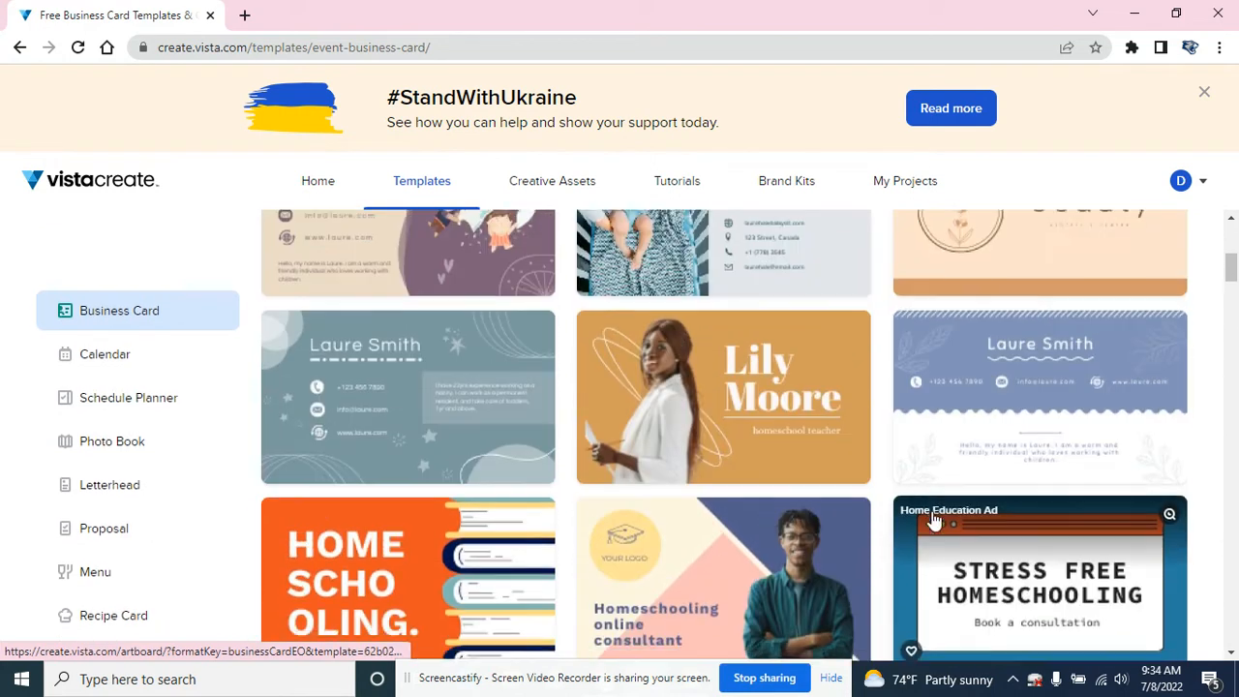
pyautogui.scroll(4, 932, 520)
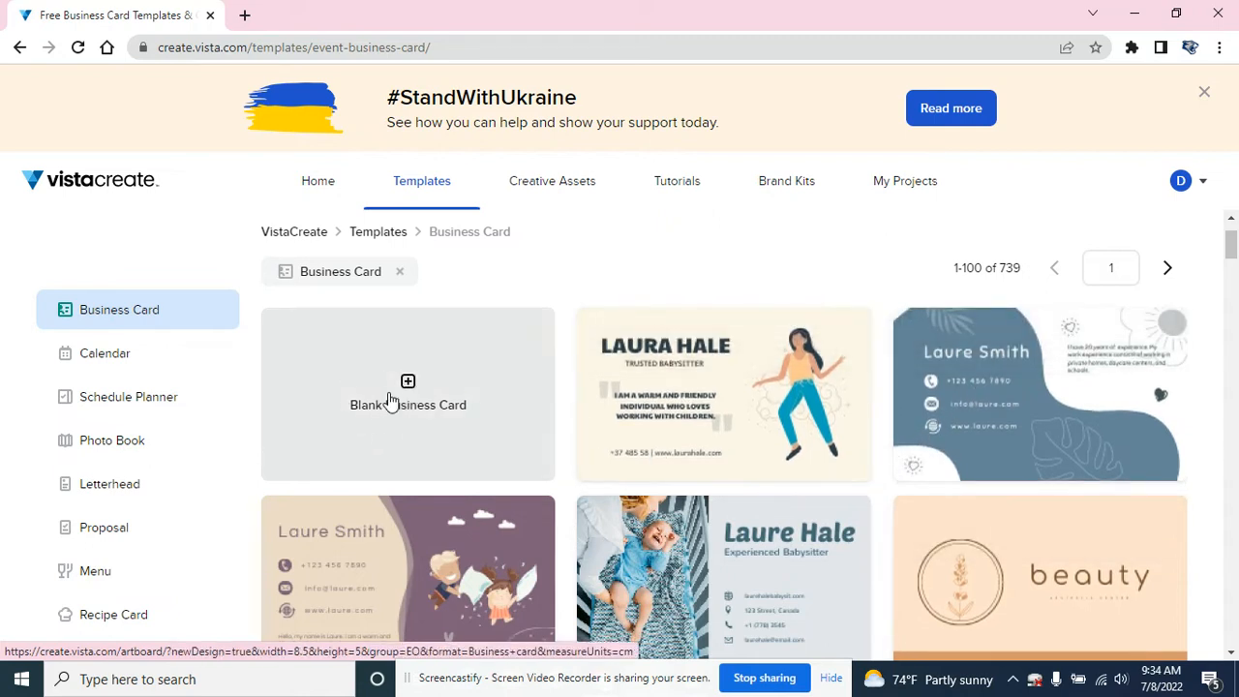
pyautogui.click(408, 389)
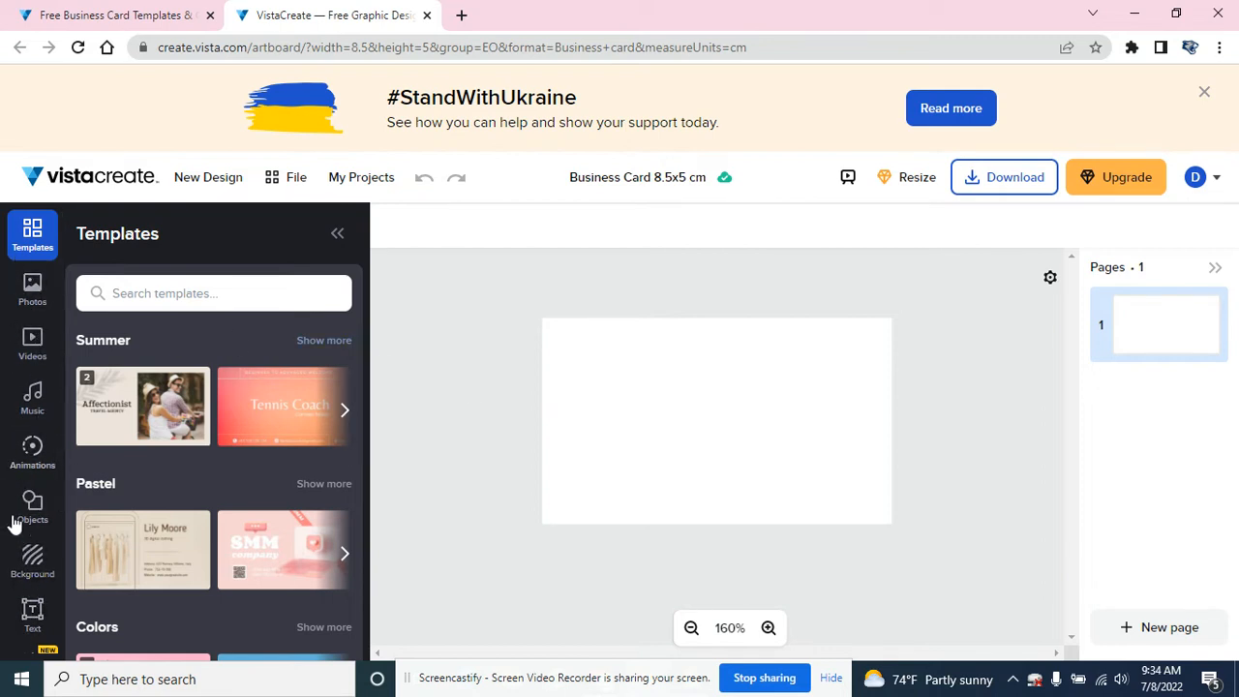
# Try the turquoise sea photo with the boat as the card's background and remove it
pyautogui.click(32, 566)
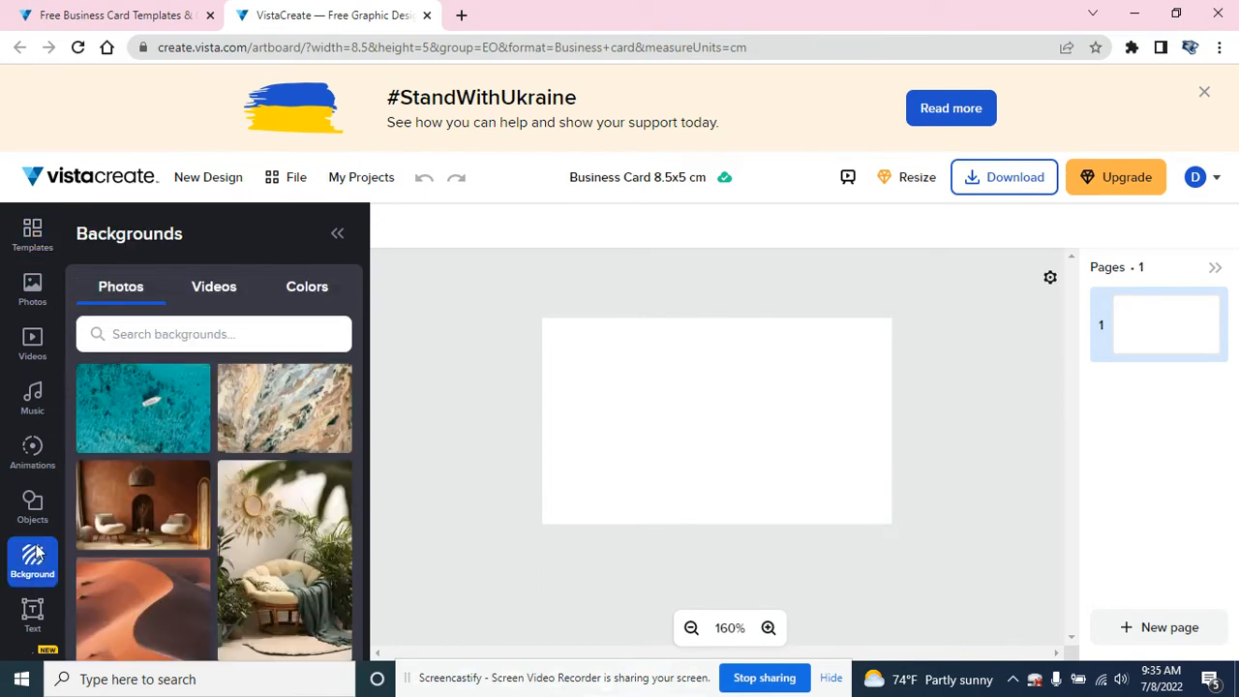
pyautogui.click(147, 416)
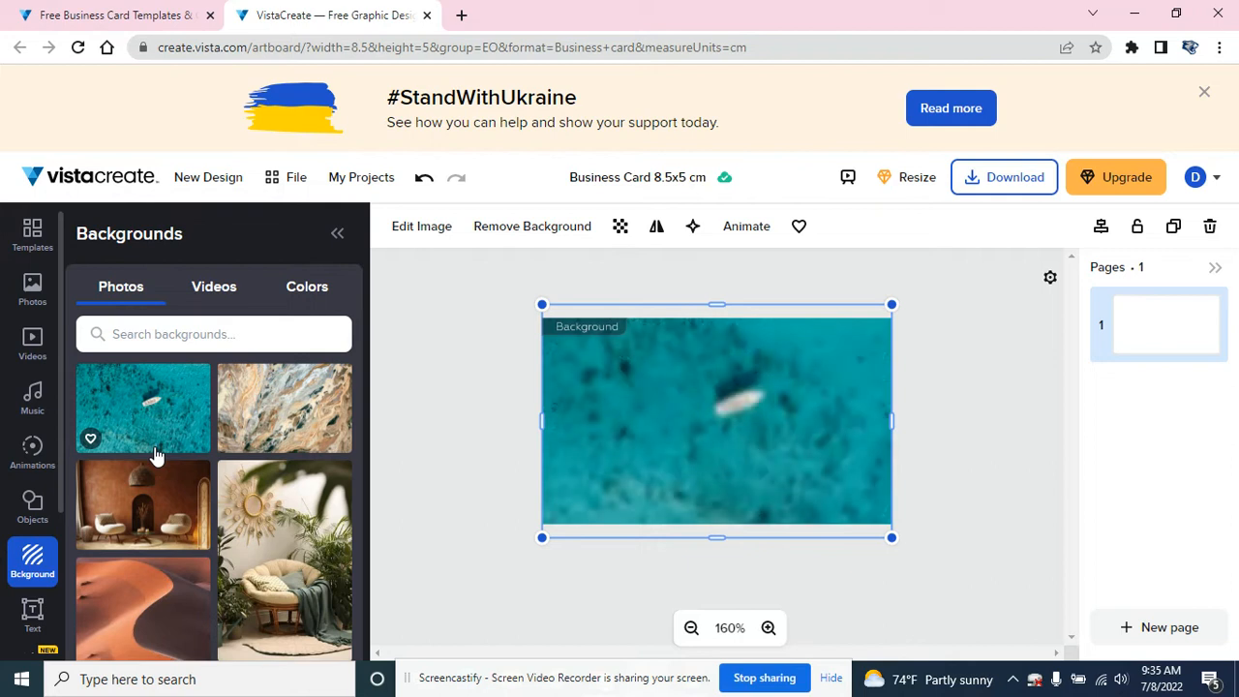
pyautogui.press('Delete')
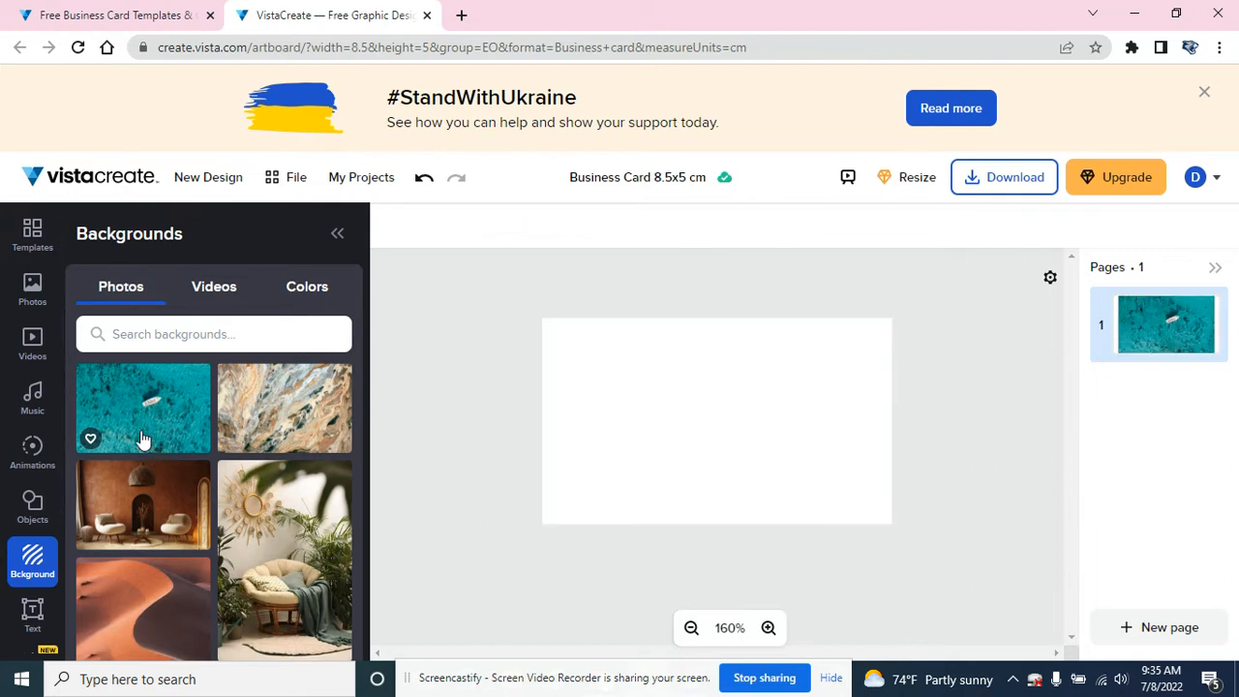
# View the video backgrounds and search the photo backgrounds for "guitar"
pyautogui.click(212, 289)
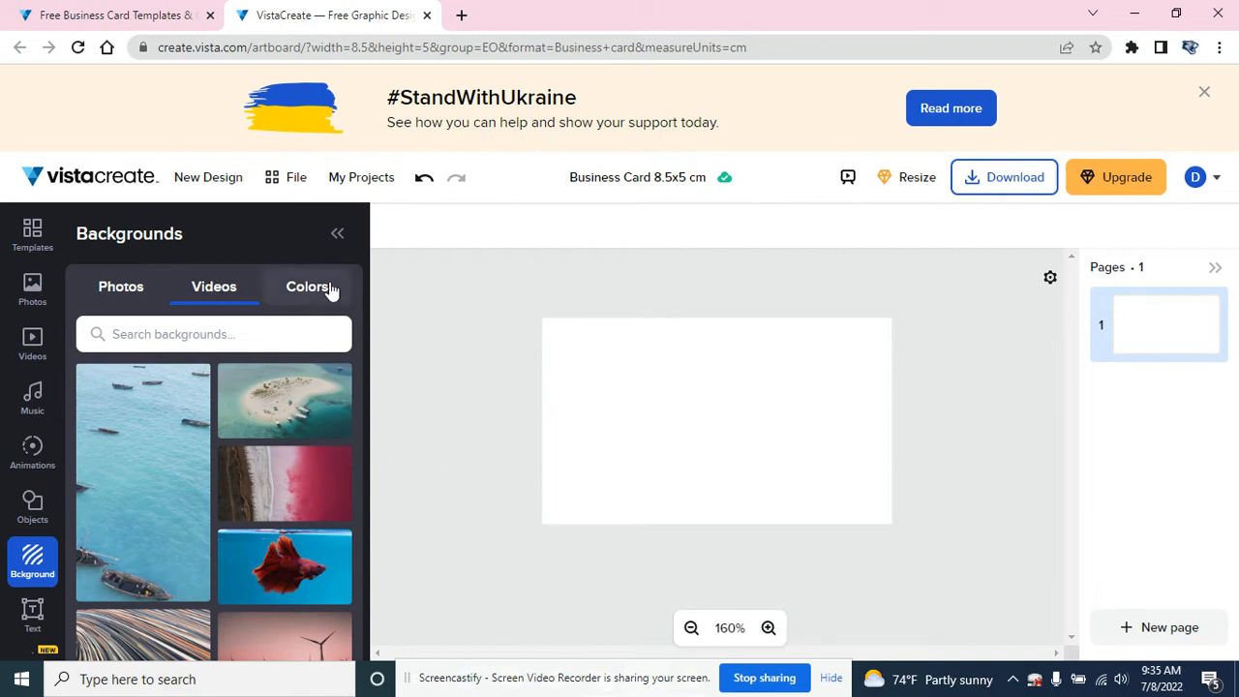
pyautogui.click(121, 291)
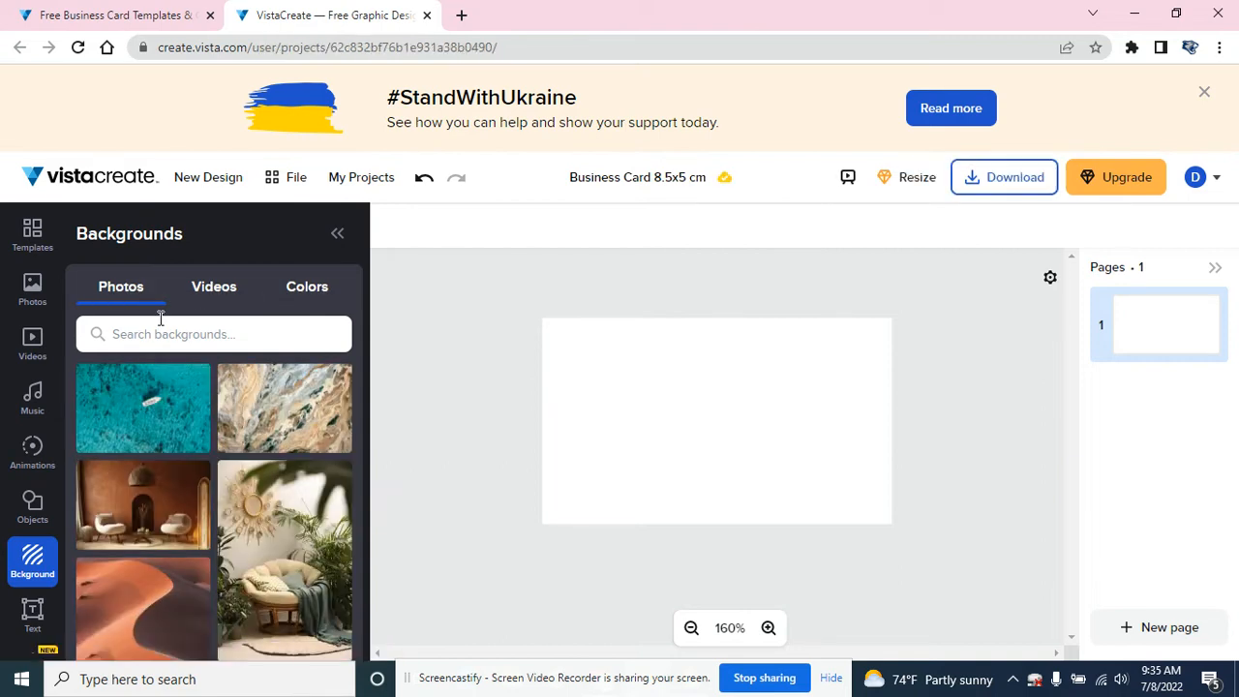
pyautogui.click(197, 337)
pyautogui.write('guitar')
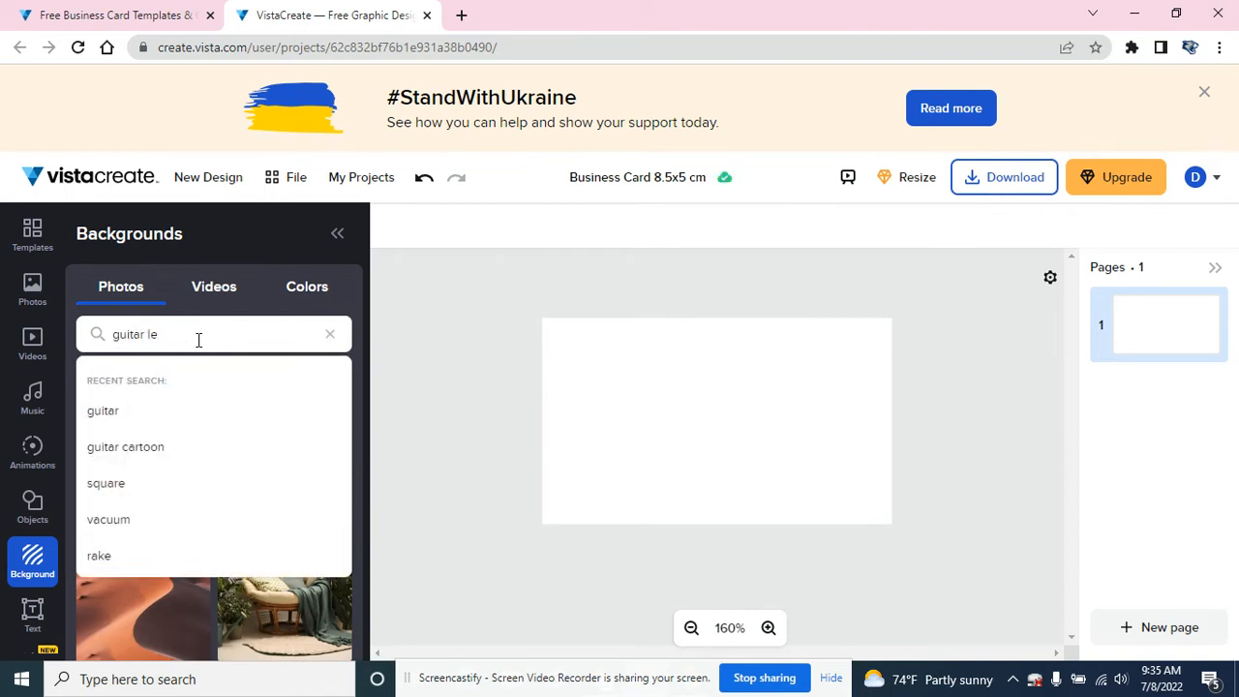
pyautogui.press('Return')
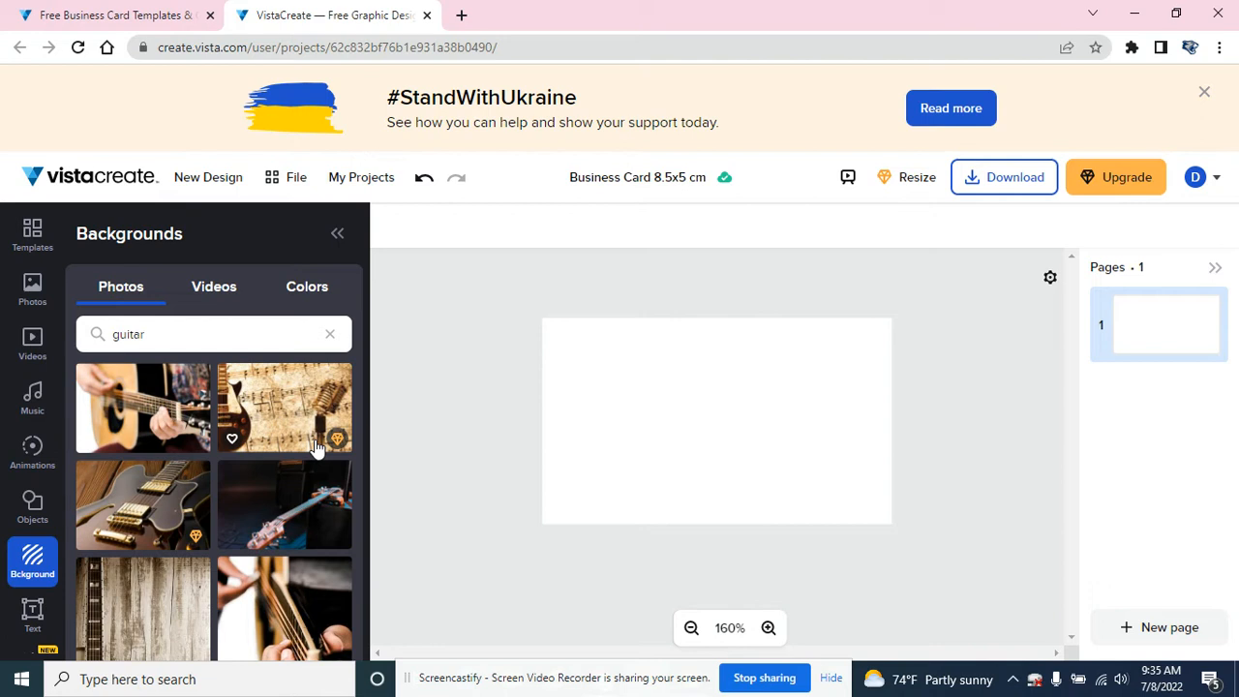
pyautogui.moveTo(332, 436)
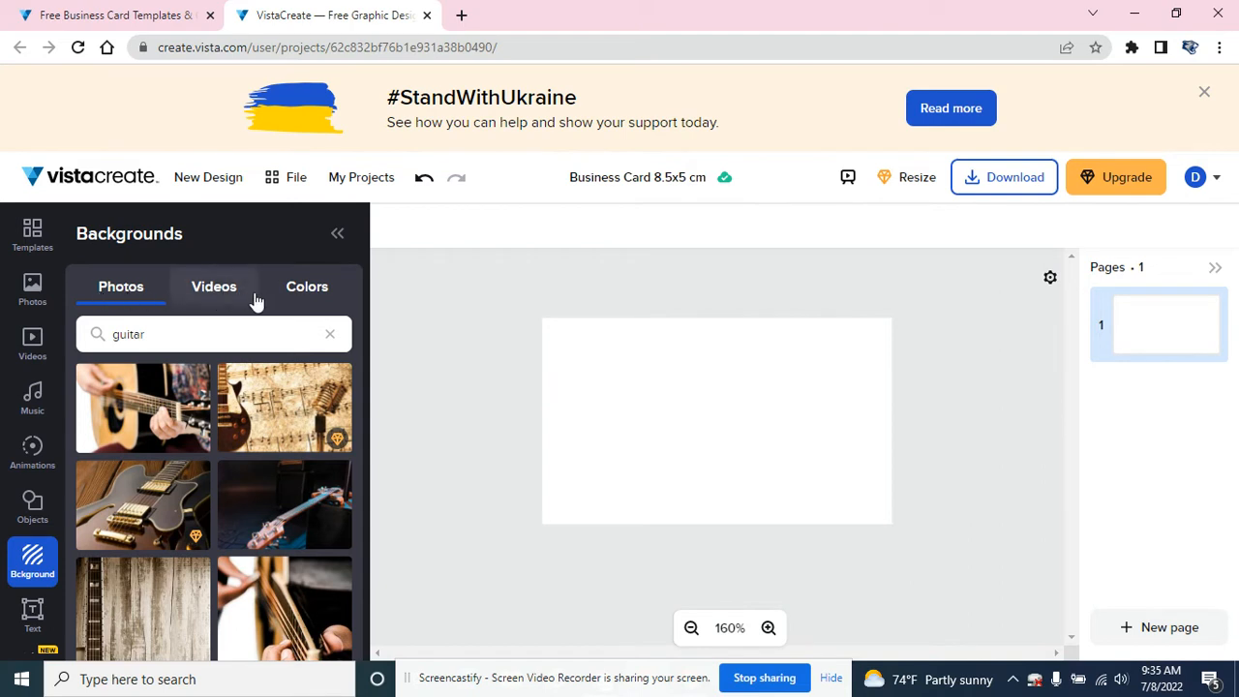
# Fill the card's background with the yellow preset colour and darken it to the mustard shade #BBAC3C
pyautogui.click(294, 295)
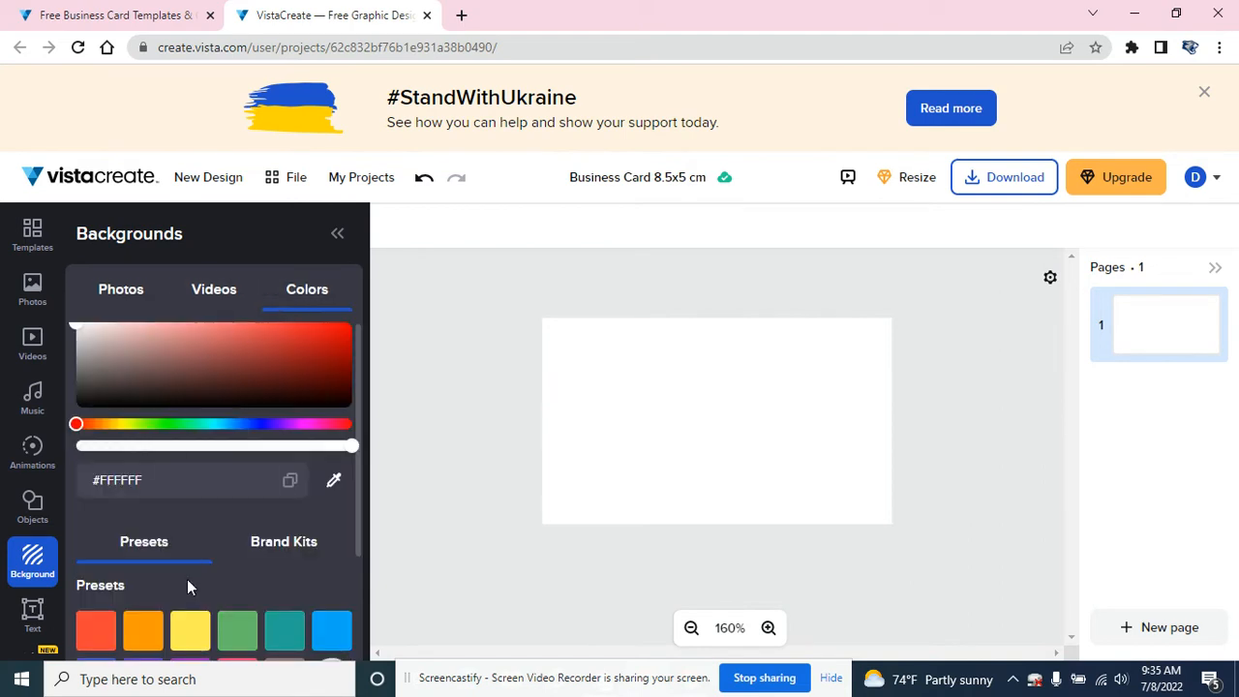
pyautogui.click(190, 630)
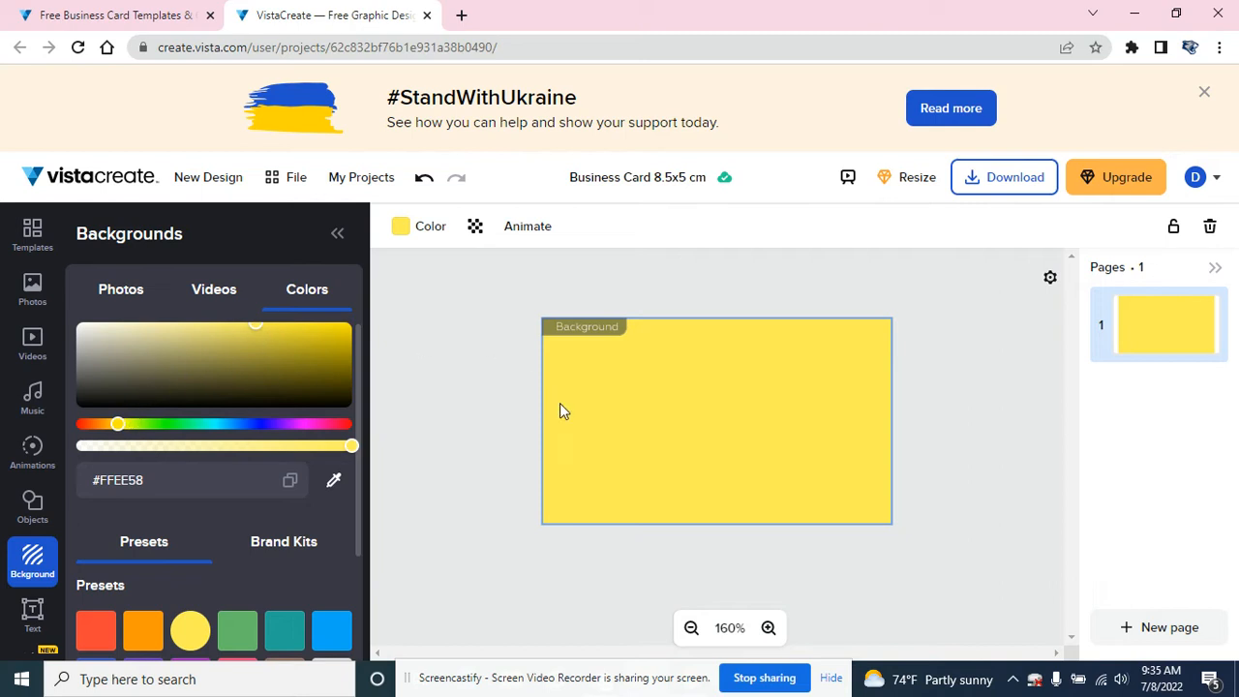
pyautogui.moveTo(256, 325); pyautogui.dragTo(264, 355)
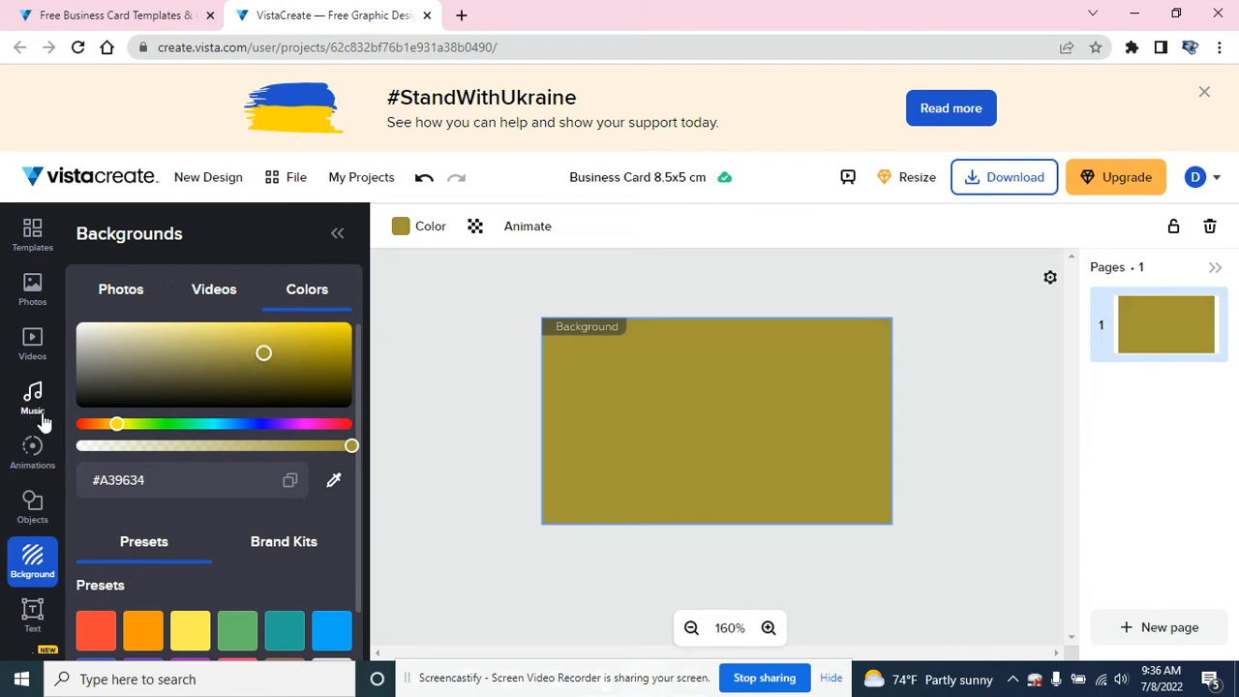
pyautogui.moveTo(264, 352); pyautogui.dragTo(264, 345)
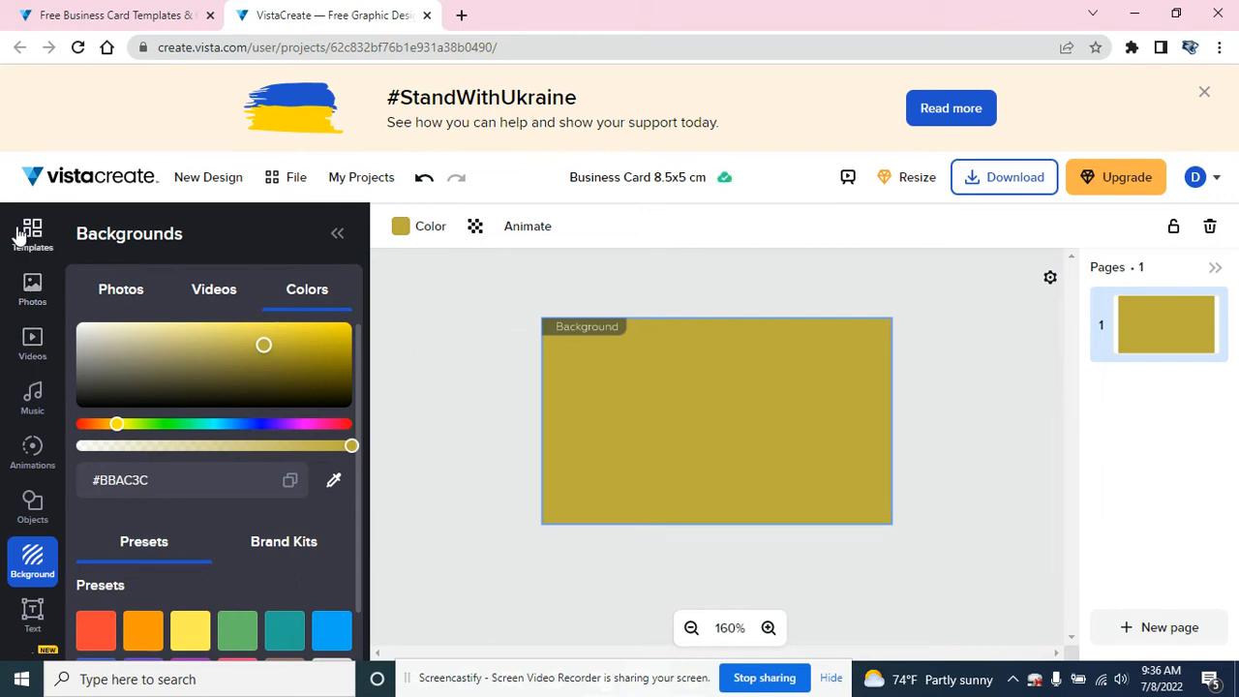
# Search the photo library for "guitar"
pyautogui.click(29, 304)
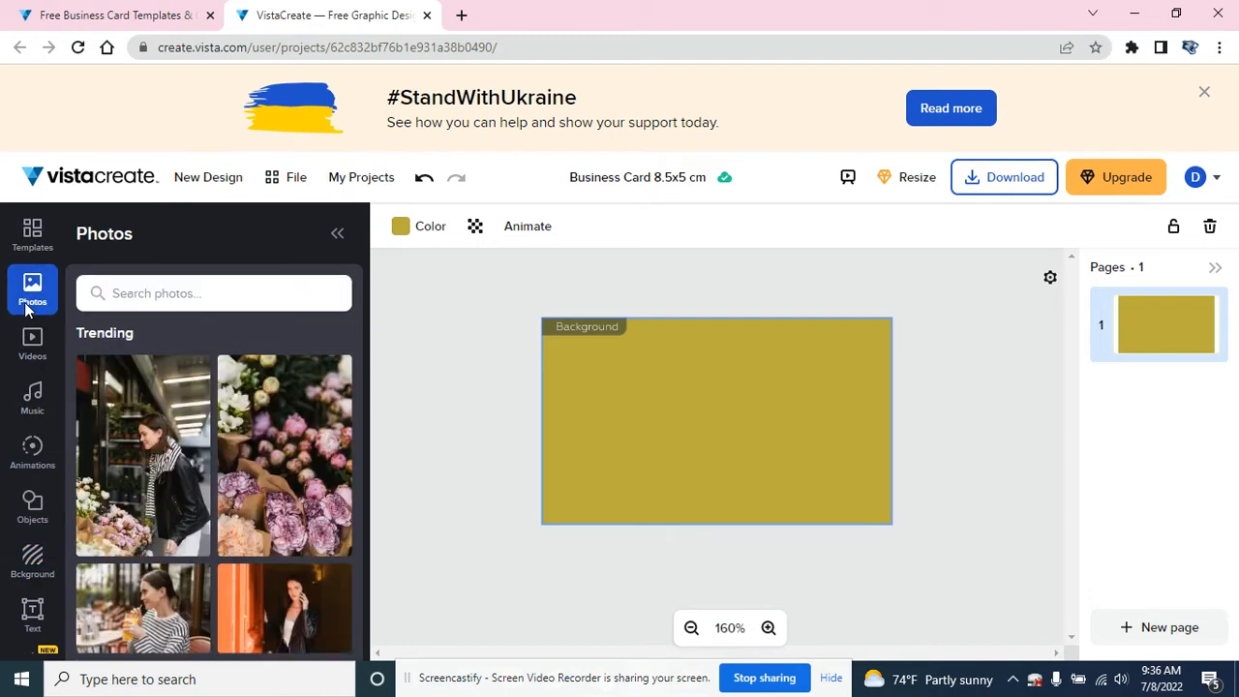
pyautogui.click(128, 294)
pyautogui.write('guitar')
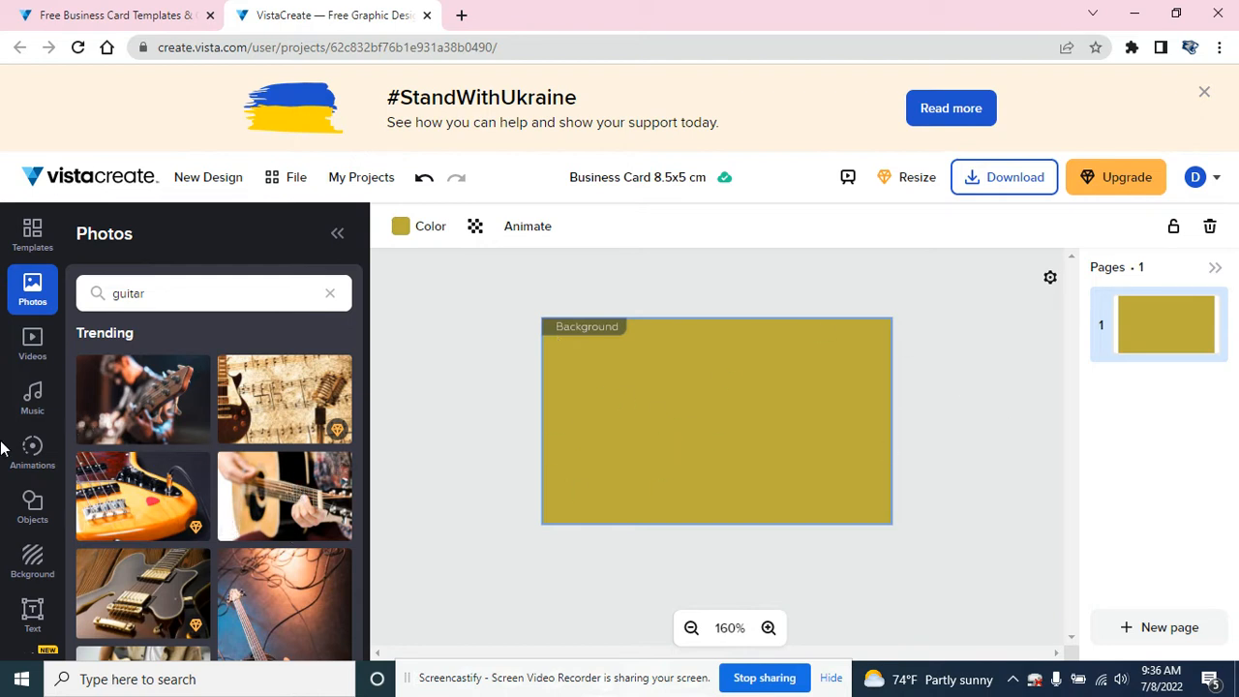
# Search the objects for "guitar" and add the light brown acoustic guitar to the card
pyautogui.click(34, 511)
pyautogui.click(126, 301)
pyautogui.write('guitar')
pyautogui.press('Return')
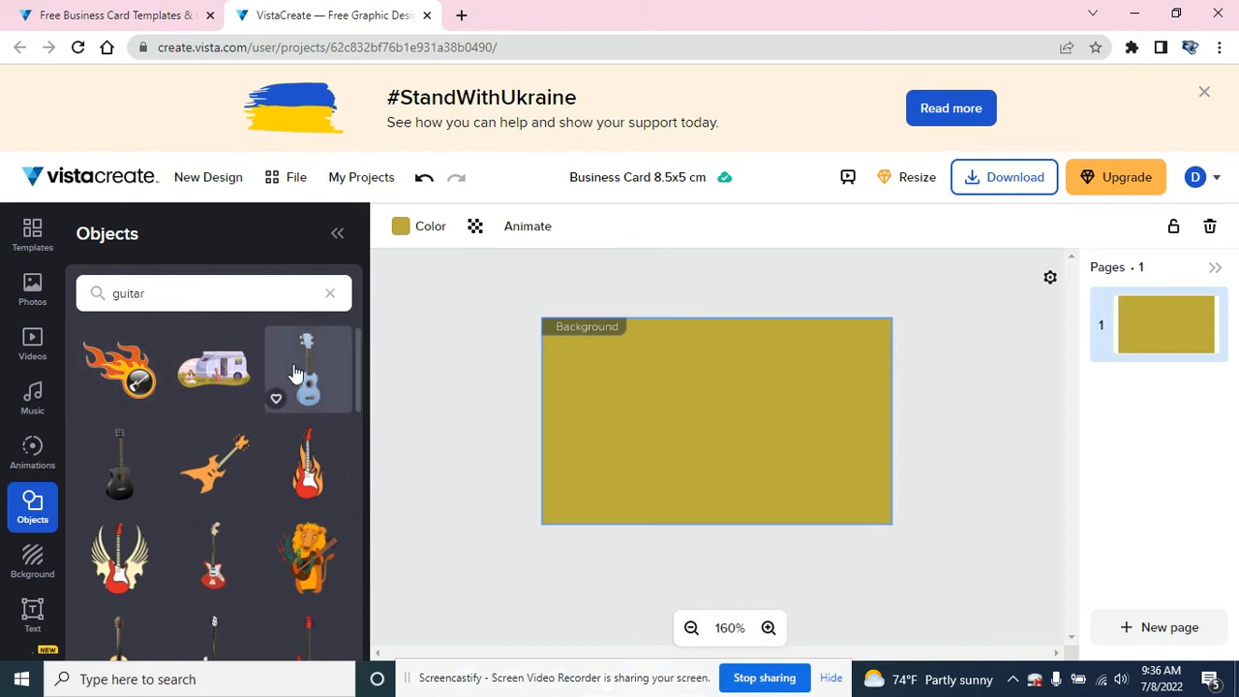
pyautogui.scroll(-2, 310, 378)
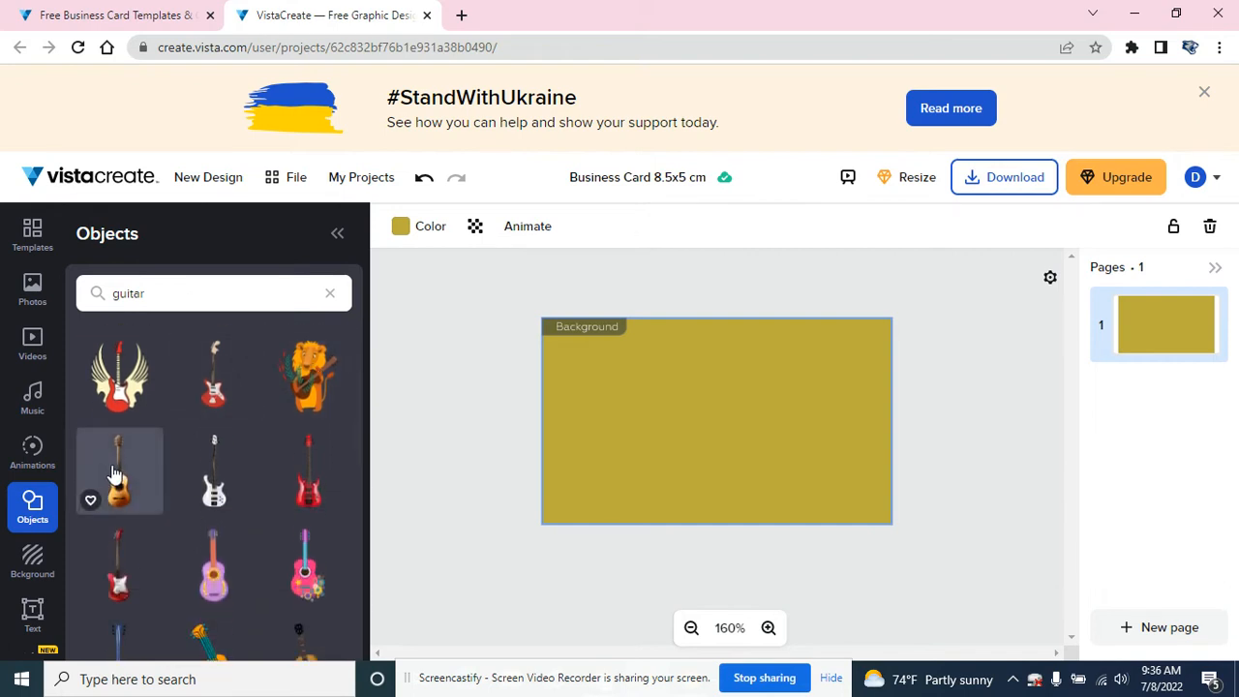
pyautogui.click(121, 472)
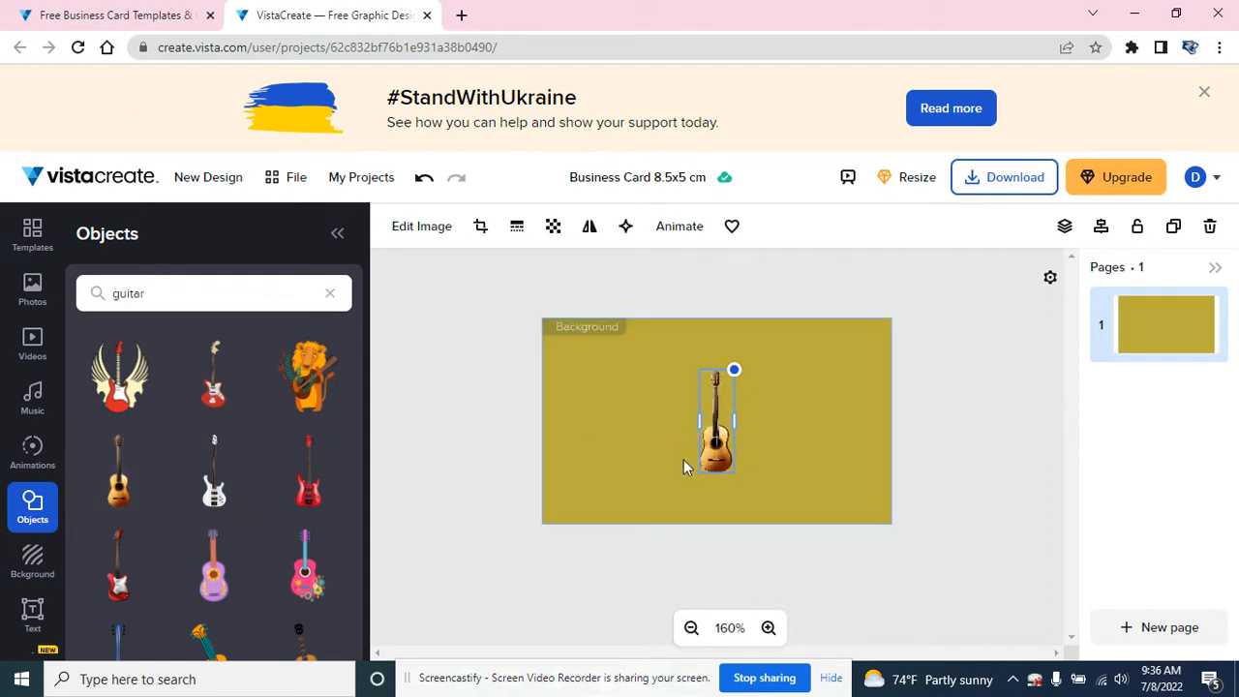
# Enlarge the guitar, tilt its neck toward the card's upper-left corner and place it on the left half
pyautogui.moveTo(735, 369); pyautogui.dragTo(705, 282)
pyautogui.moveTo(745, 417); pyautogui.dragTo(643, 451)
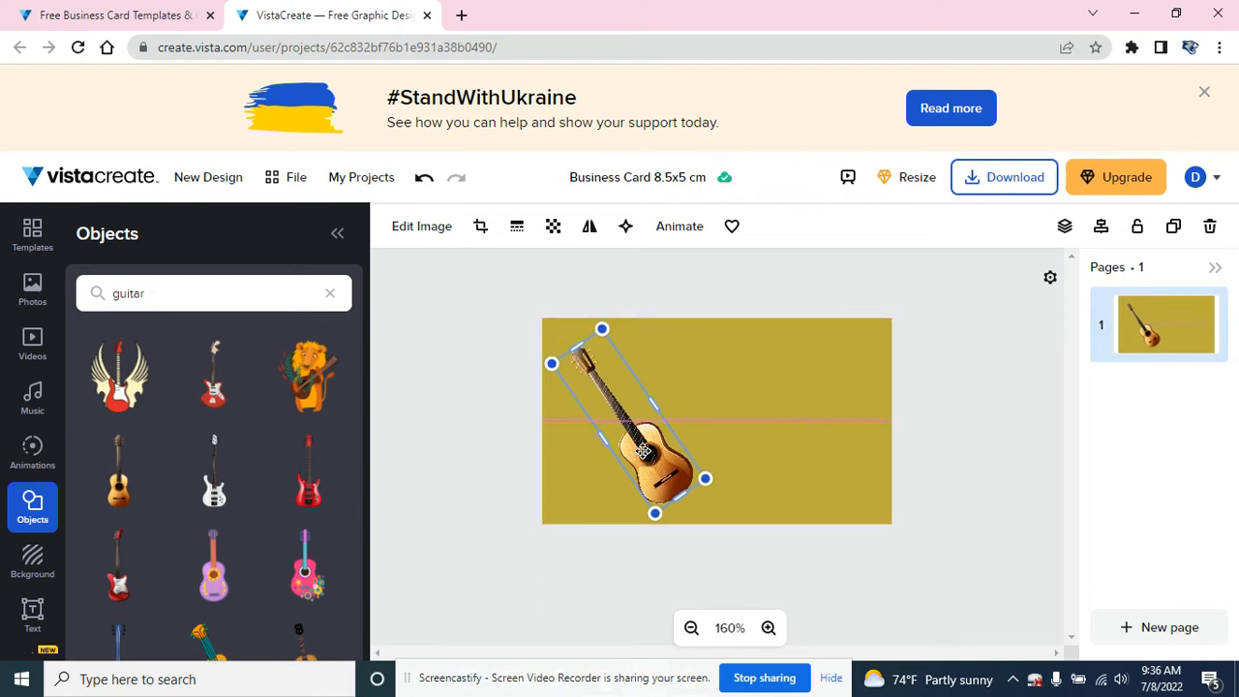
pyautogui.click(488, 388)
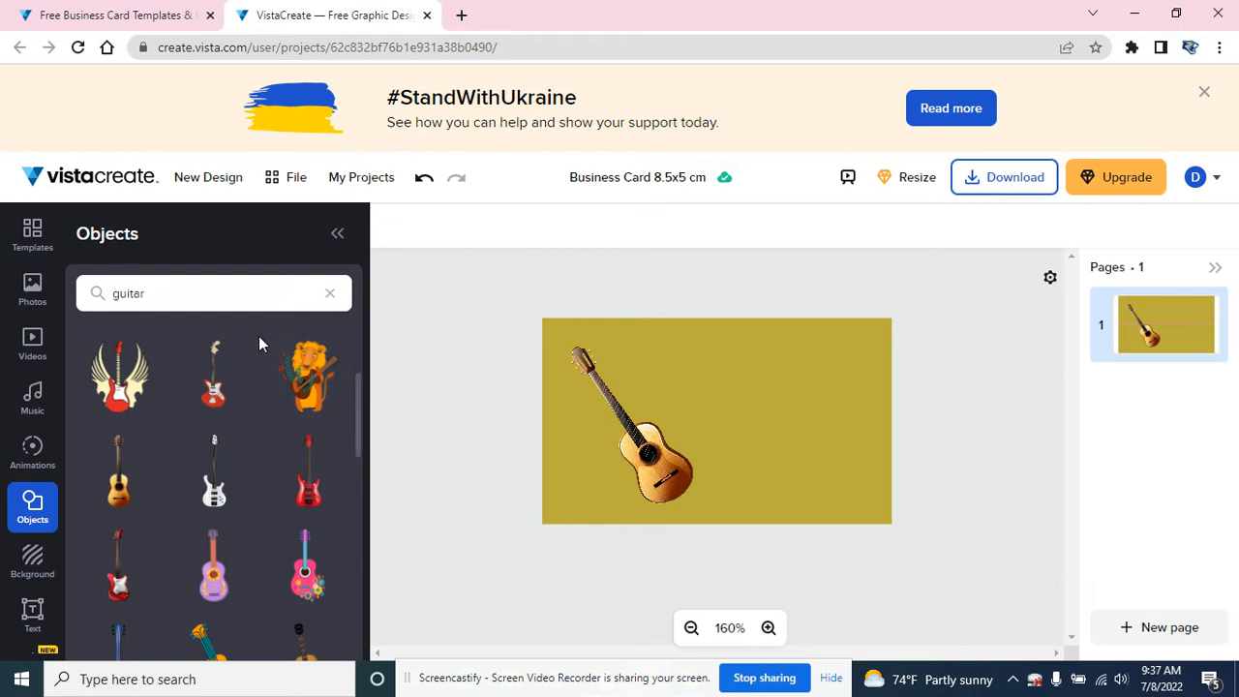
# Find the thin gold rectangular frame by searching objects for "frame", add it and enlarge it to span nearly the whole card
pyautogui.click(166, 291)
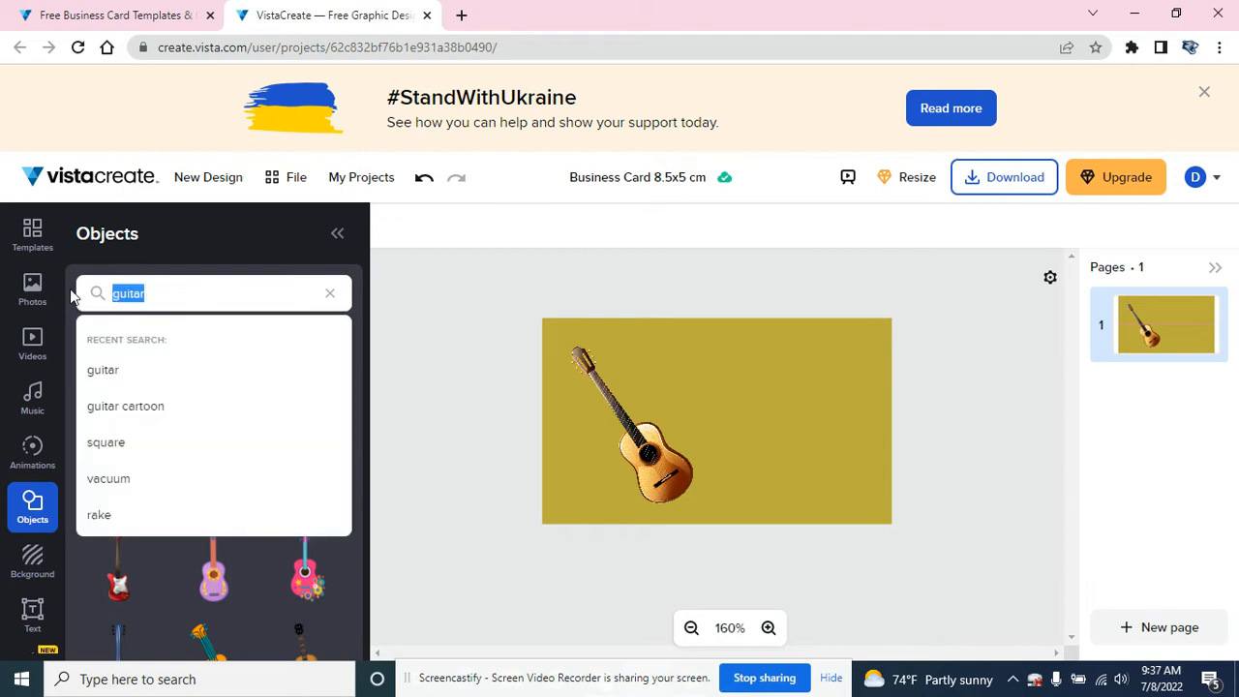
pyautogui.press('BackSpace')
pyautogui.write('frame')
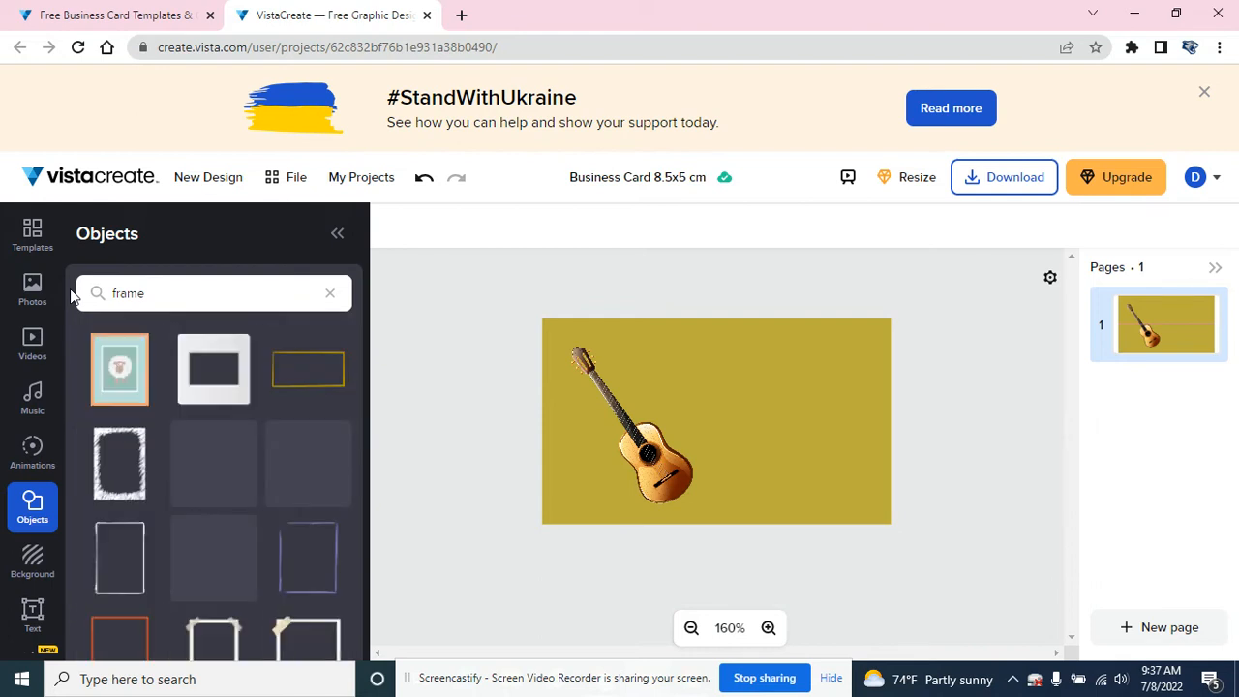
pyautogui.click(300, 386)
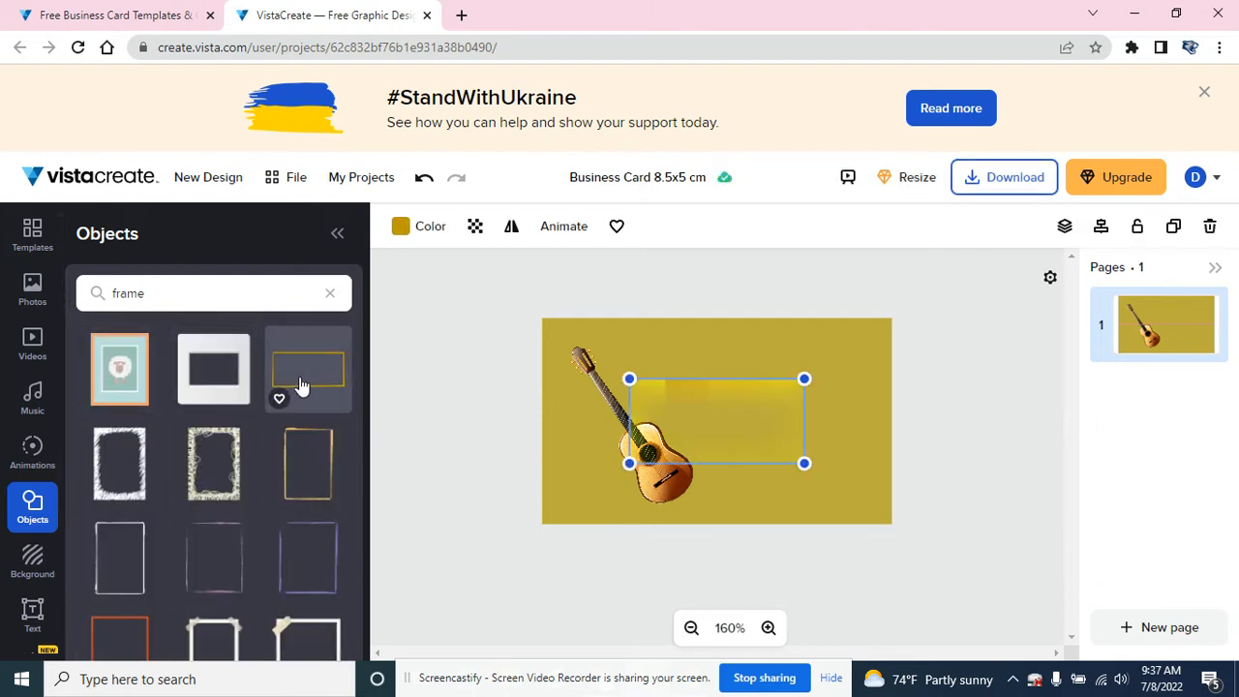
pyautogui.moveTo(628, 465); pyautogui.dragTo(555, 502)
pyautogui.moveTo(805, 379); pyautogui.dragTo(882, 325)
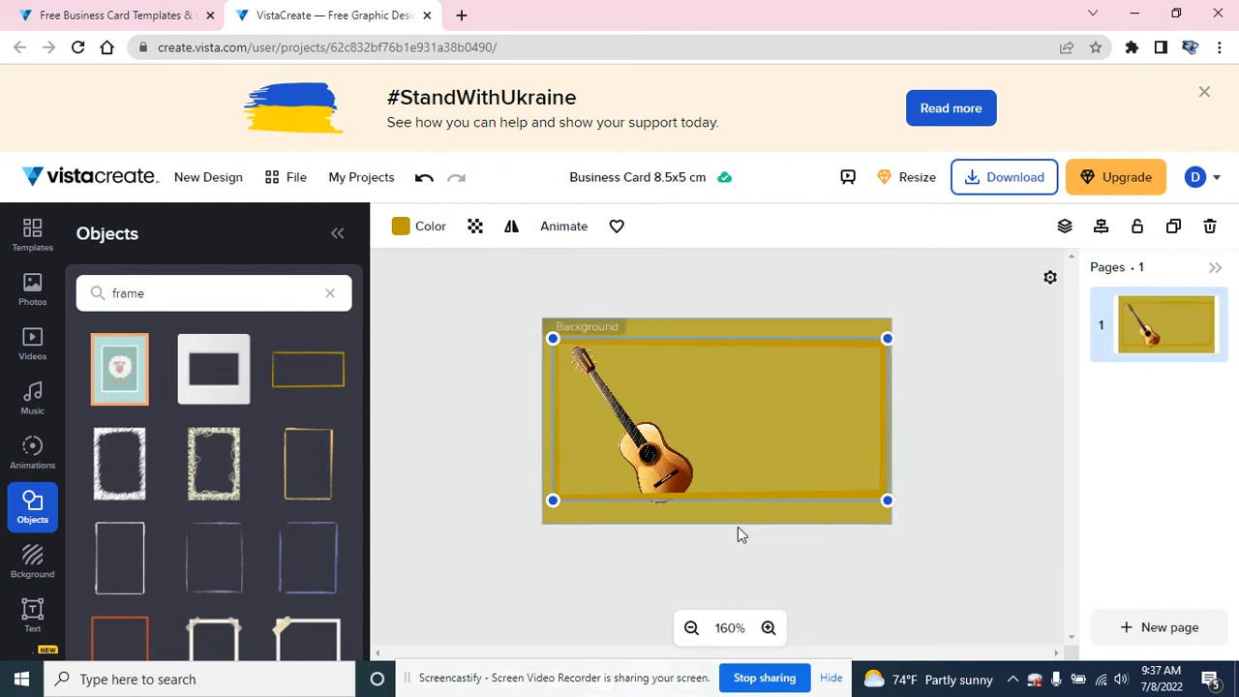
# Delete the gold rectangular frame from the card
pyautogui.press('Delete')
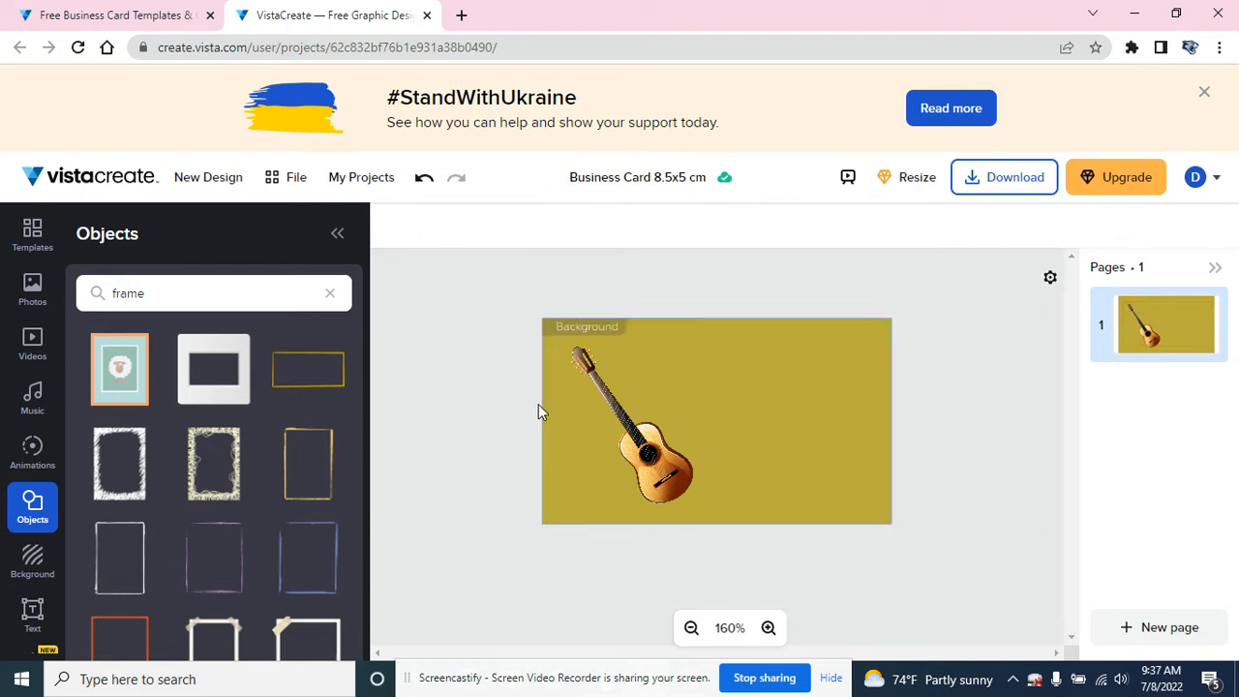
# Try a thin white brushed frame turned to landscape and enlarged around the guitar, and remove it from the card
pyautogui.scroll(-1, 302, 433)
pyautogui.scroll(-1, 222, 475)
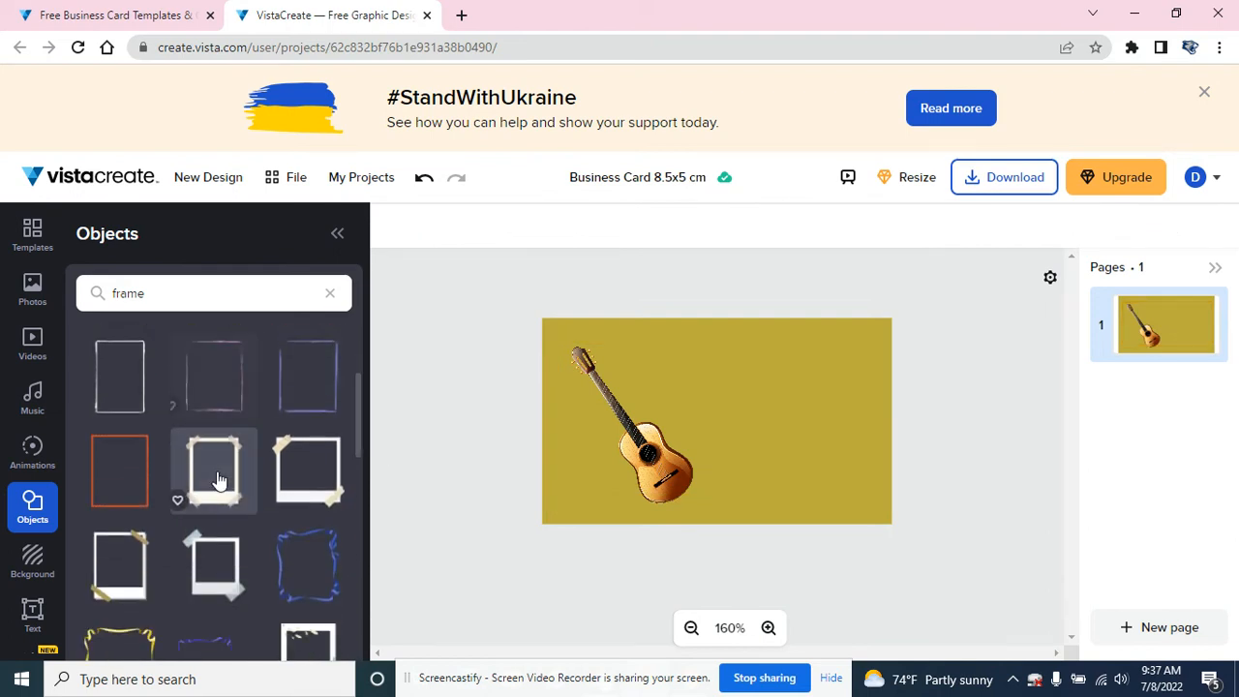
pyautogui.scroll(-2, 220, 476)
pyautogui.scroll(2, 222, 476)
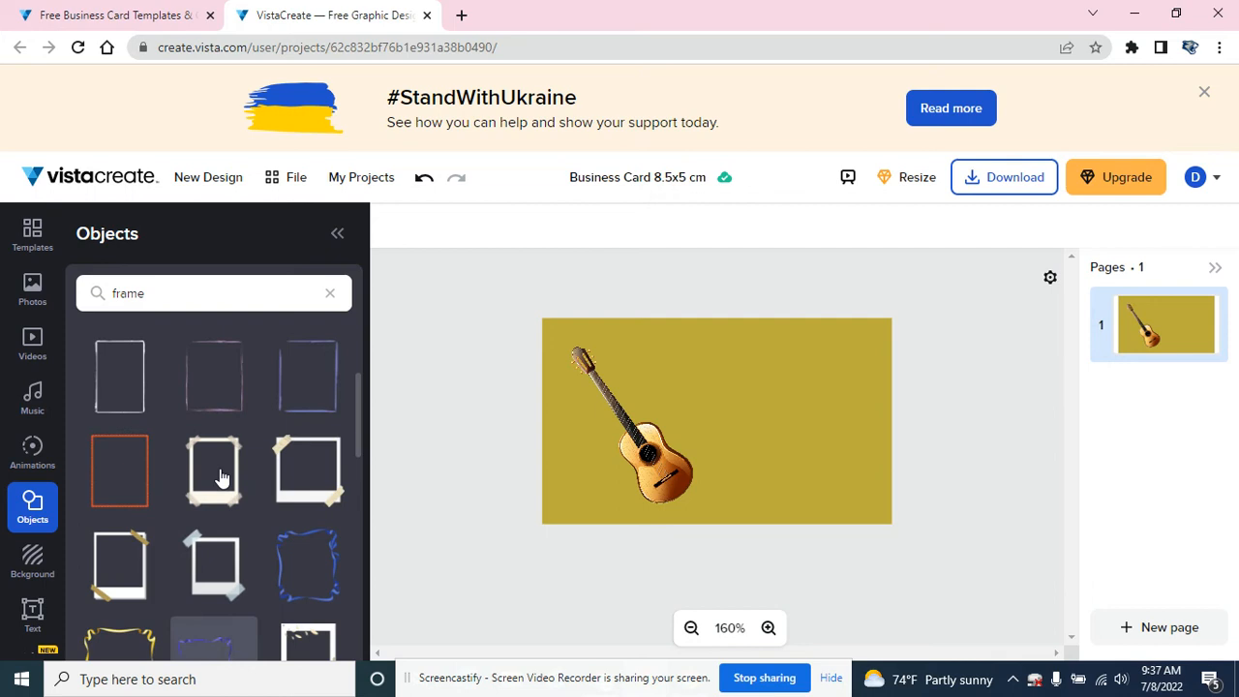
pyautogui.click(129, 410)
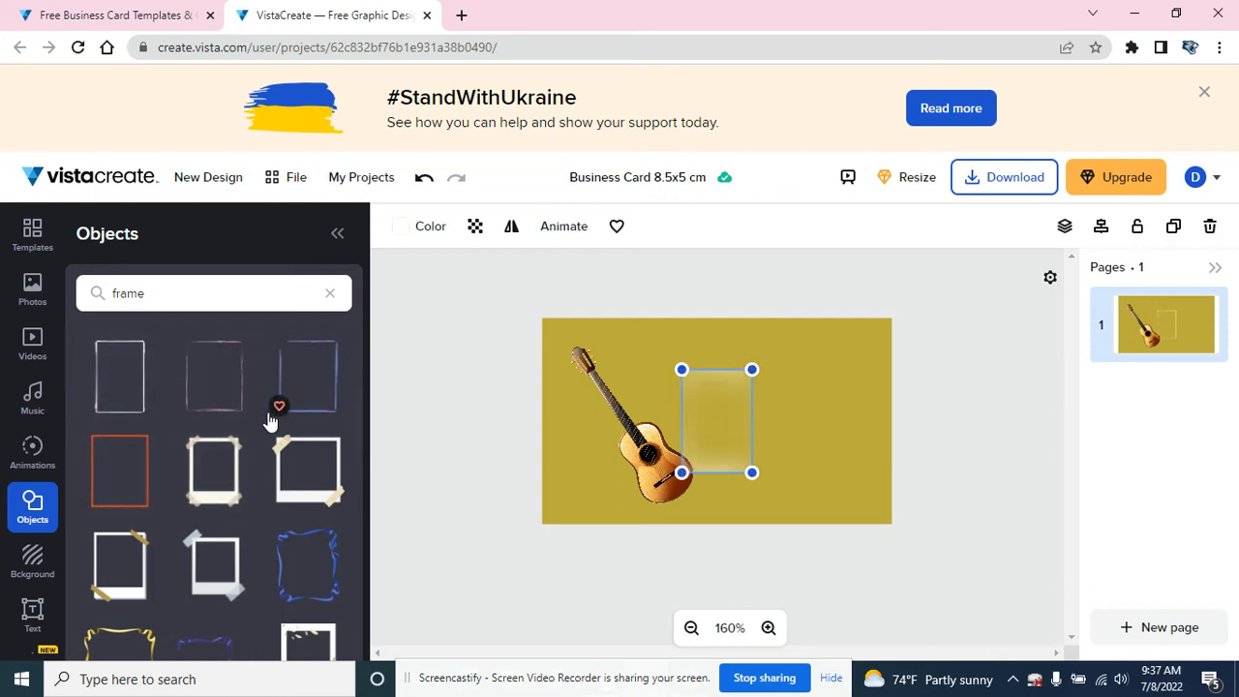
pyautogui.moveTo(674, 360); pyautogui.dragTo(594, 498)
pyautogui.moveTo(768, 385); pyautogui.dragTo(861, 323)
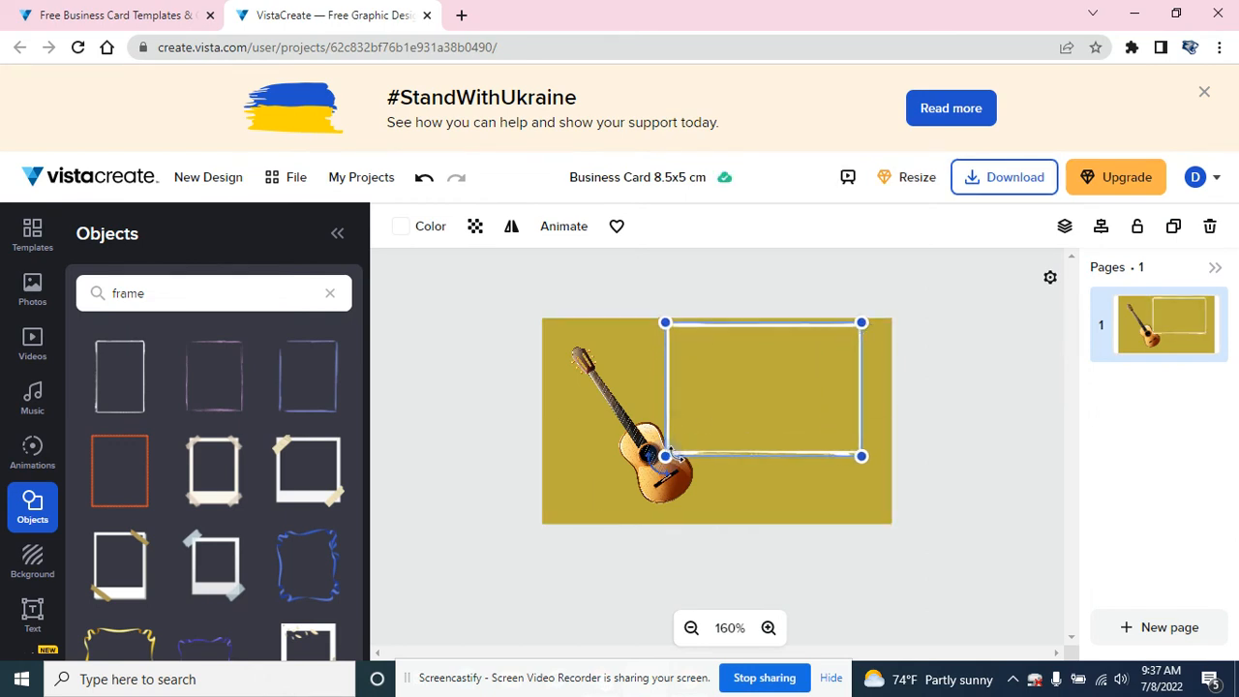
pyautogui.moveTo(671, 454); pyautogui.dragTo(554, 505)
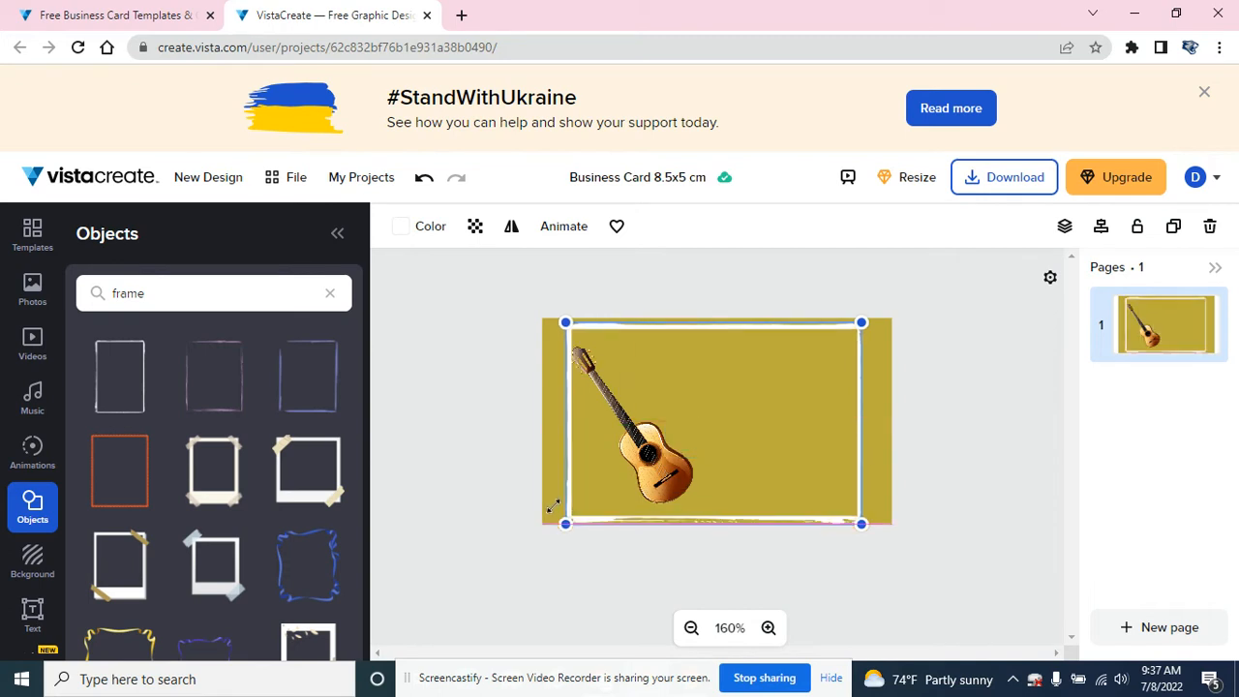
pyautogui.press('Delete')
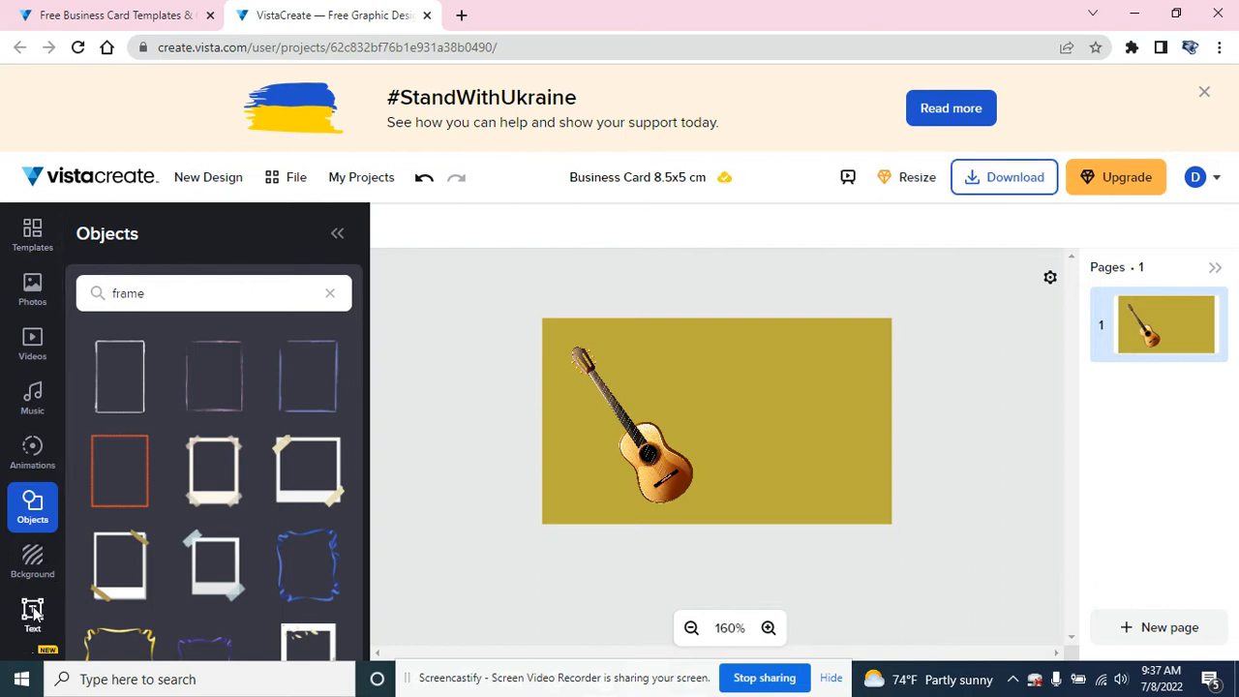
# Browse the ready-made text styles for lettering that suits the guitar card
pyautogui.click(33, 612)
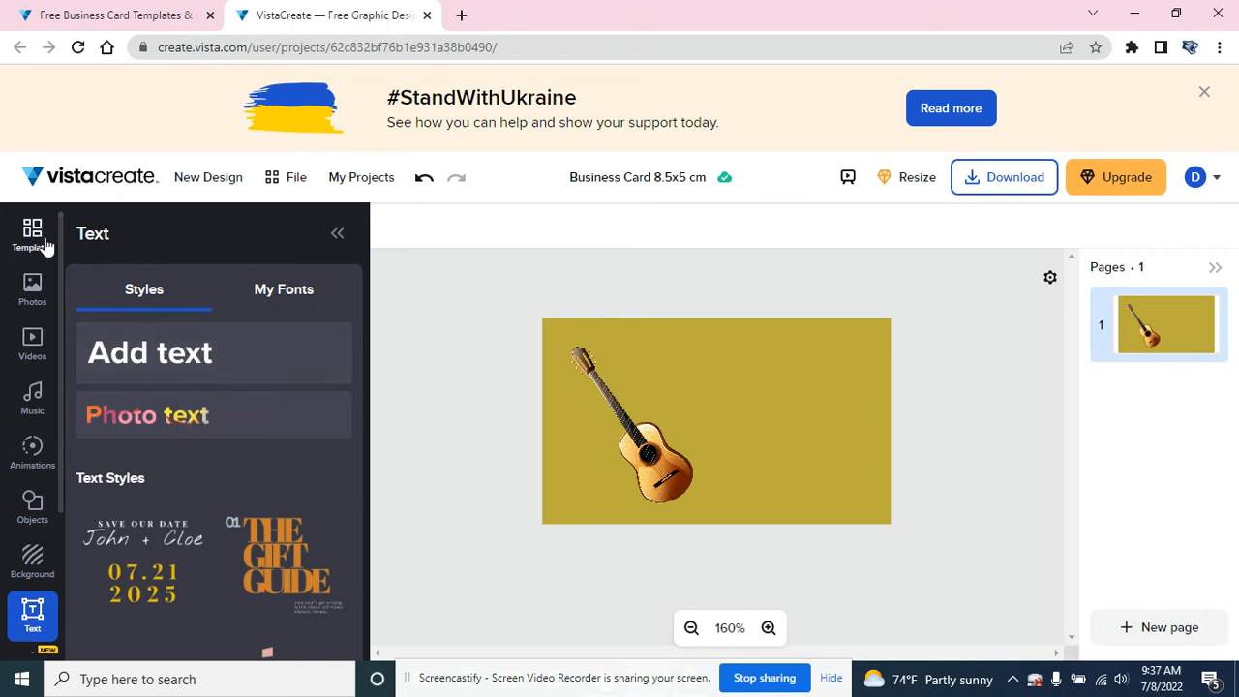
pyautogui.scroll(-1, 155, 424)
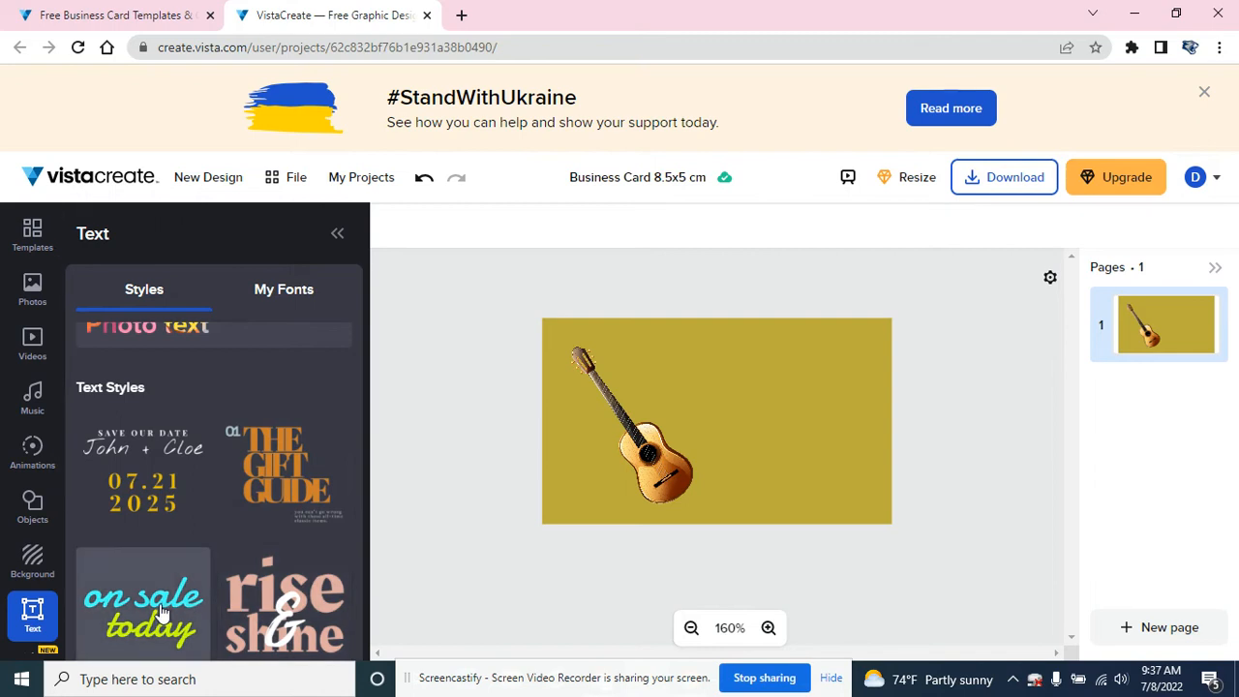
pyautogui.scroll(-2, 262, 486)
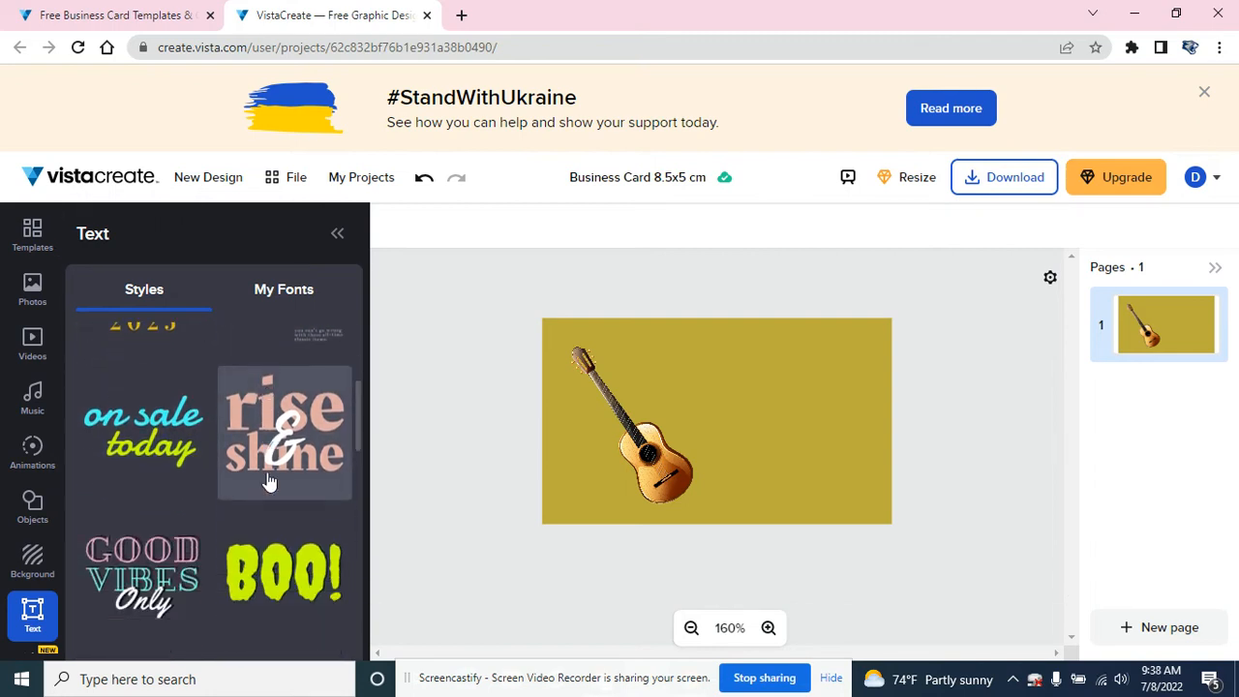
pyautogui.scroll(-1, 274, 494)
pyautogui.scroll(-2, 275, 479)
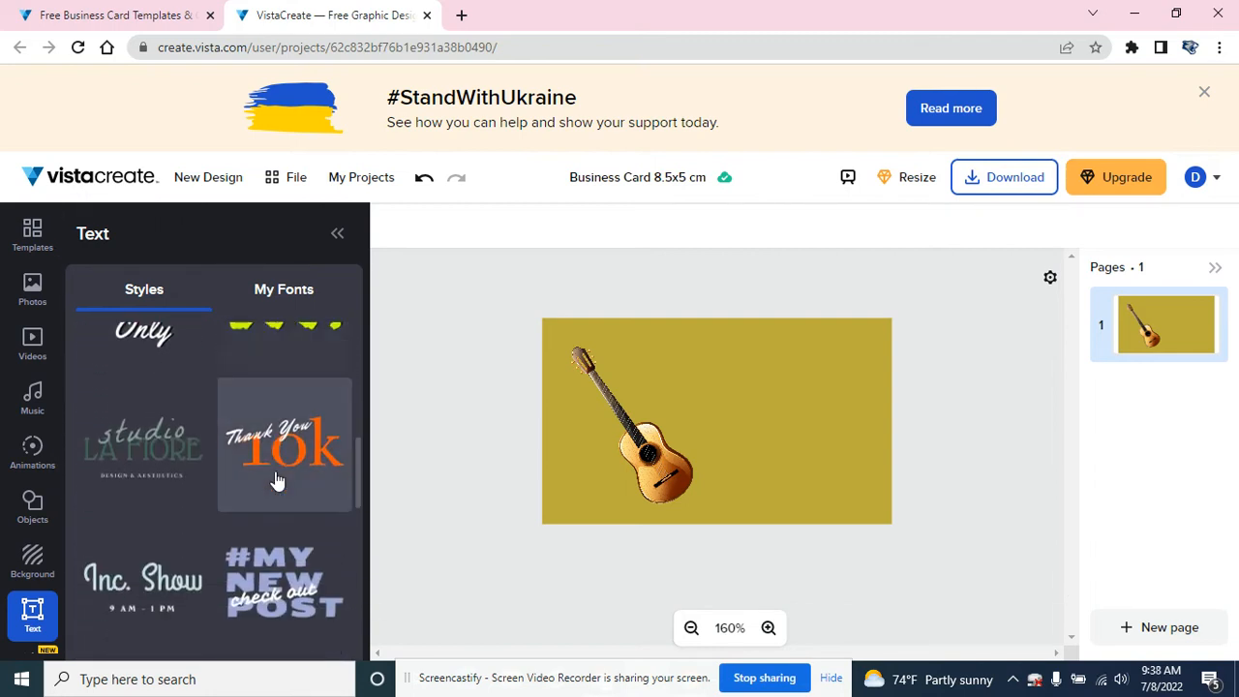
pyautogui.scroll(-2, 261, 500)
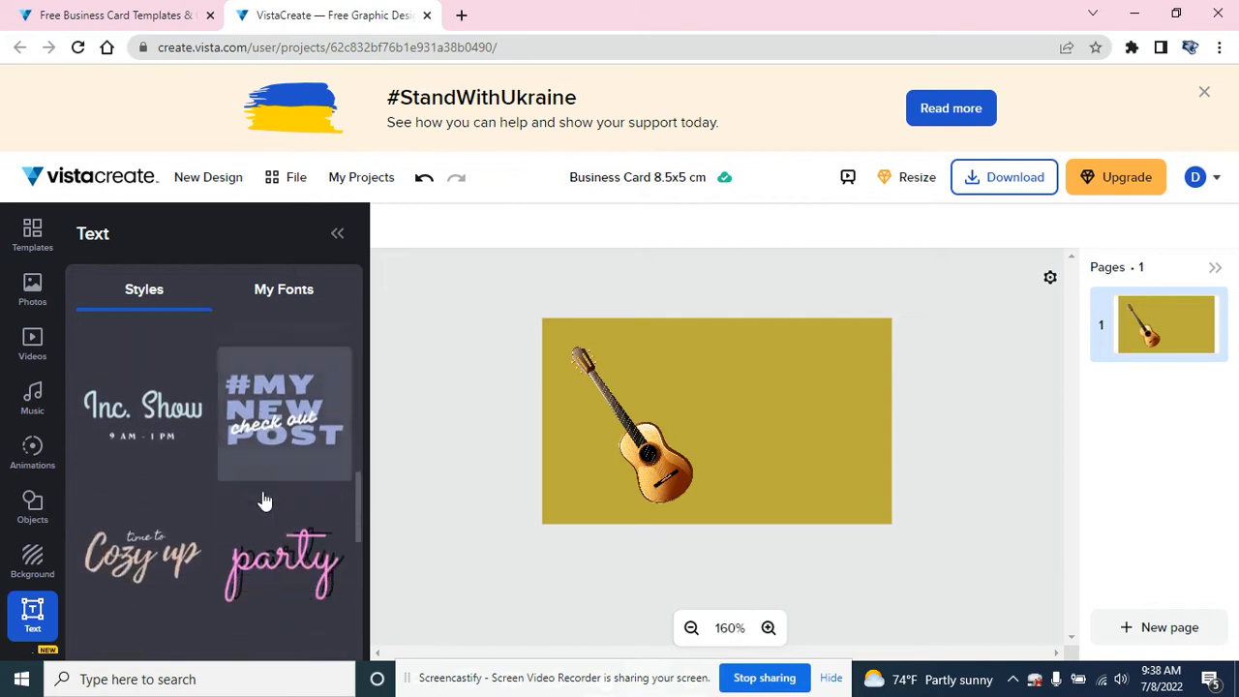
pyautogui.scroll(-2, 179, 472)
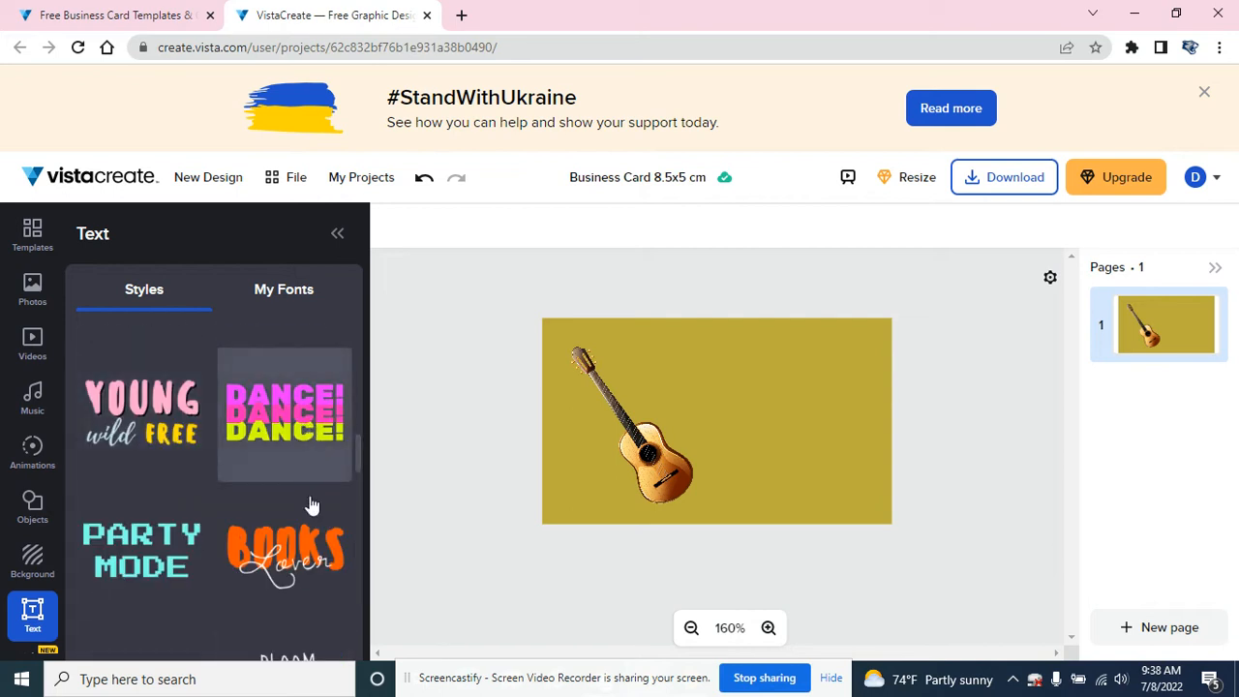
pyautogui.scroll(-2, 145, 542)
pyautogui.scroll(-2, 320, 525)
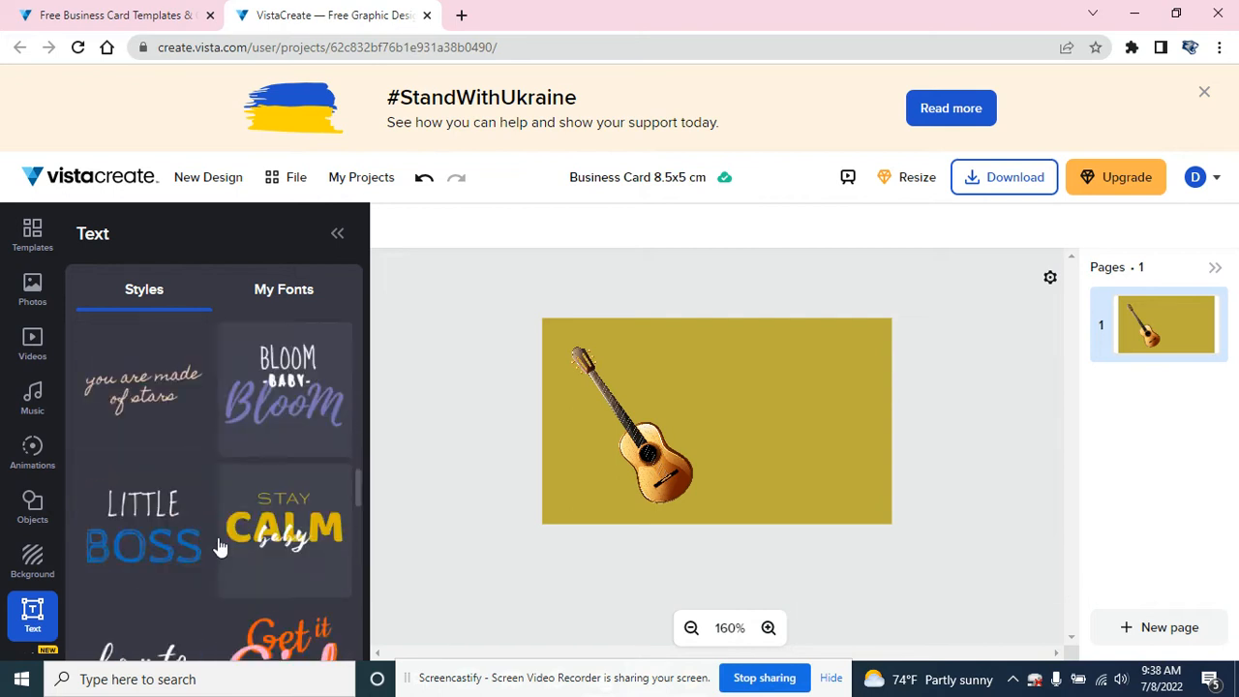
pyautogui.scroll(-2, 263, 625)
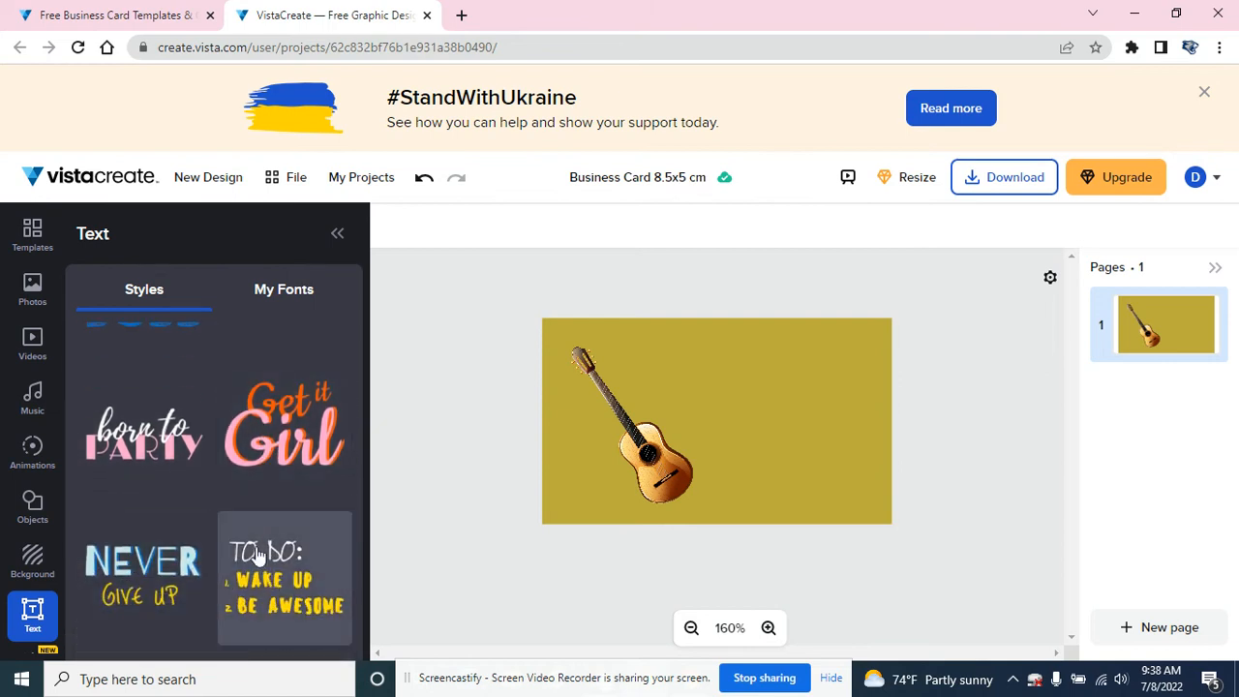
pyautogui.scroll(10, 256, 554)
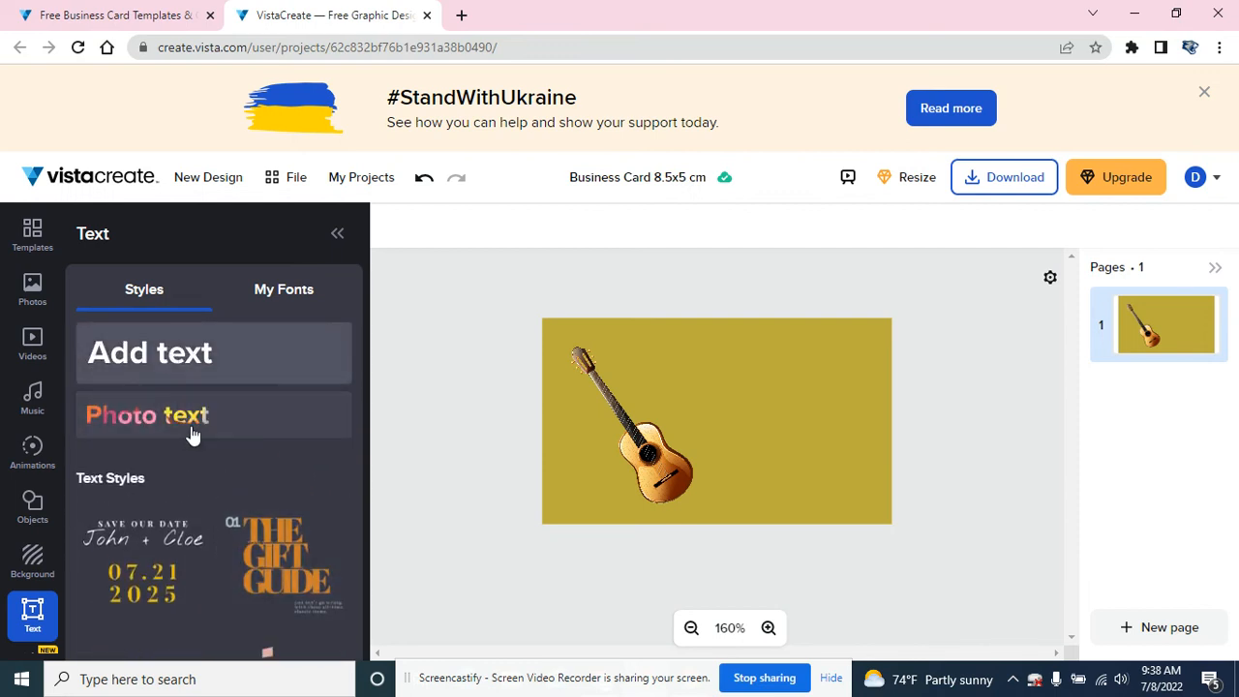
# Add a plain text box to the upper right of the guitar reading "Guitar Lessons" on two lines
pyautogui.moveTo(706, 423); pyautogui.dragTo(746, 376)
pyautogui.click(747, 377)
pyautogui.tripleClick(746, 377)
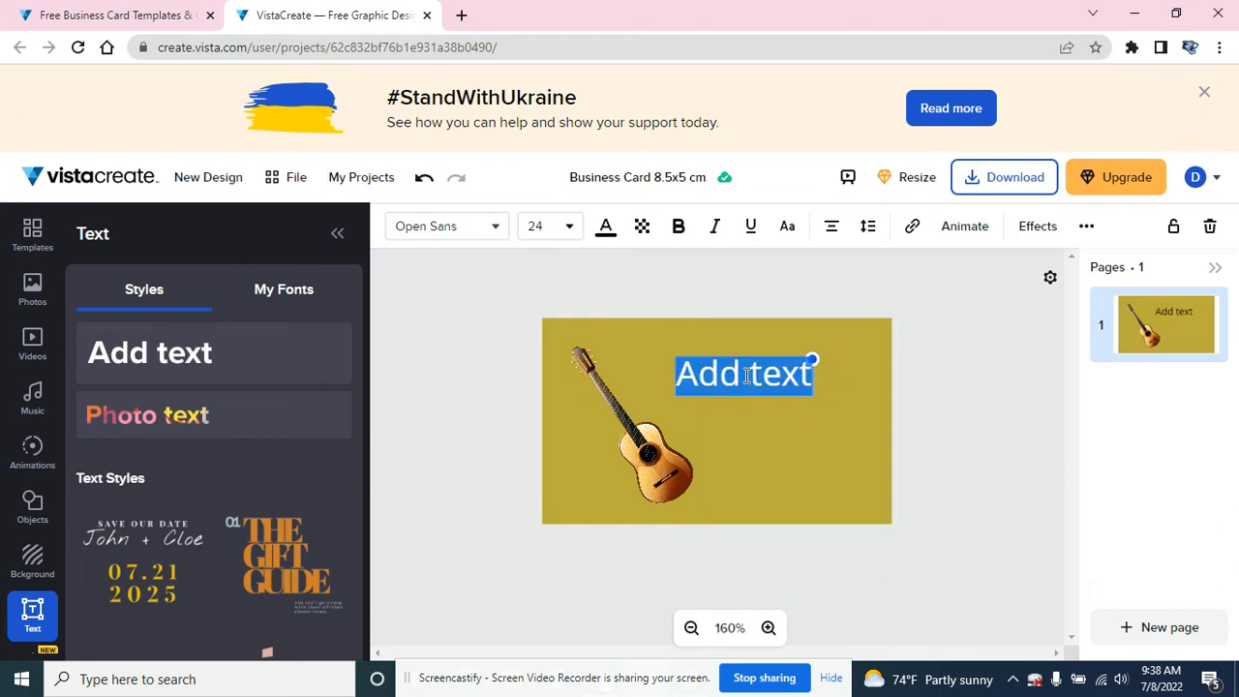
pyautogui.write('Guitar')
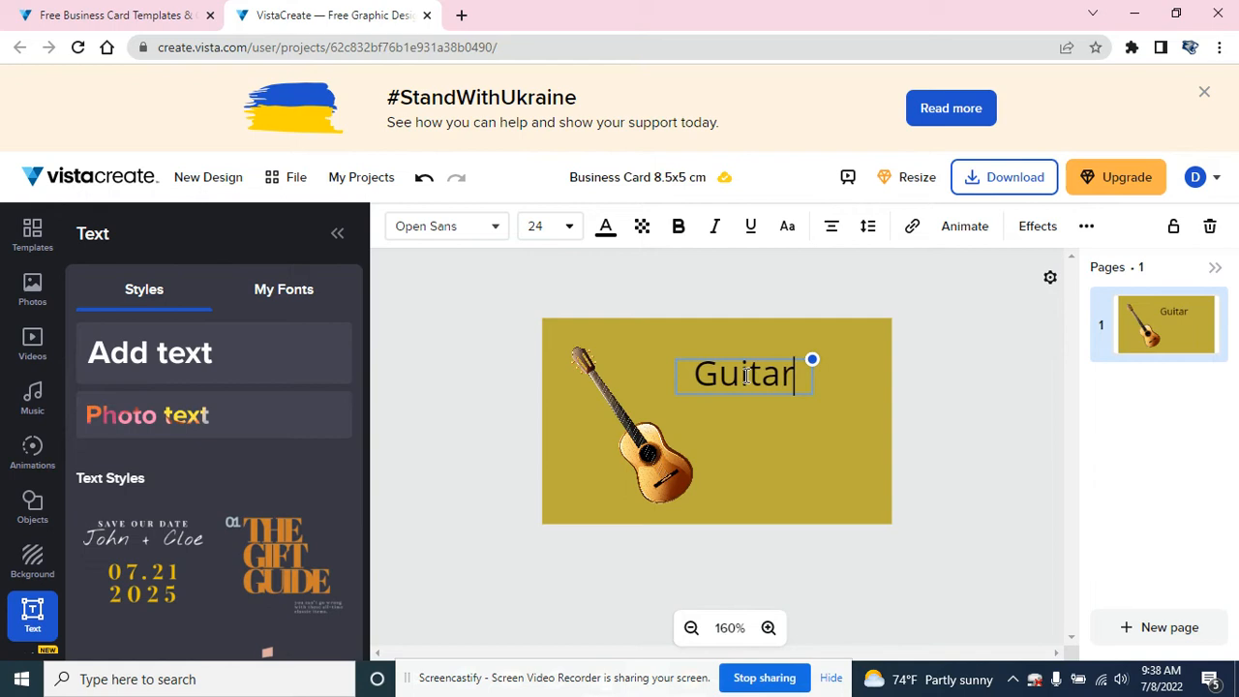
pyautogui.press('Return')
pyautogui.write('Lessons')
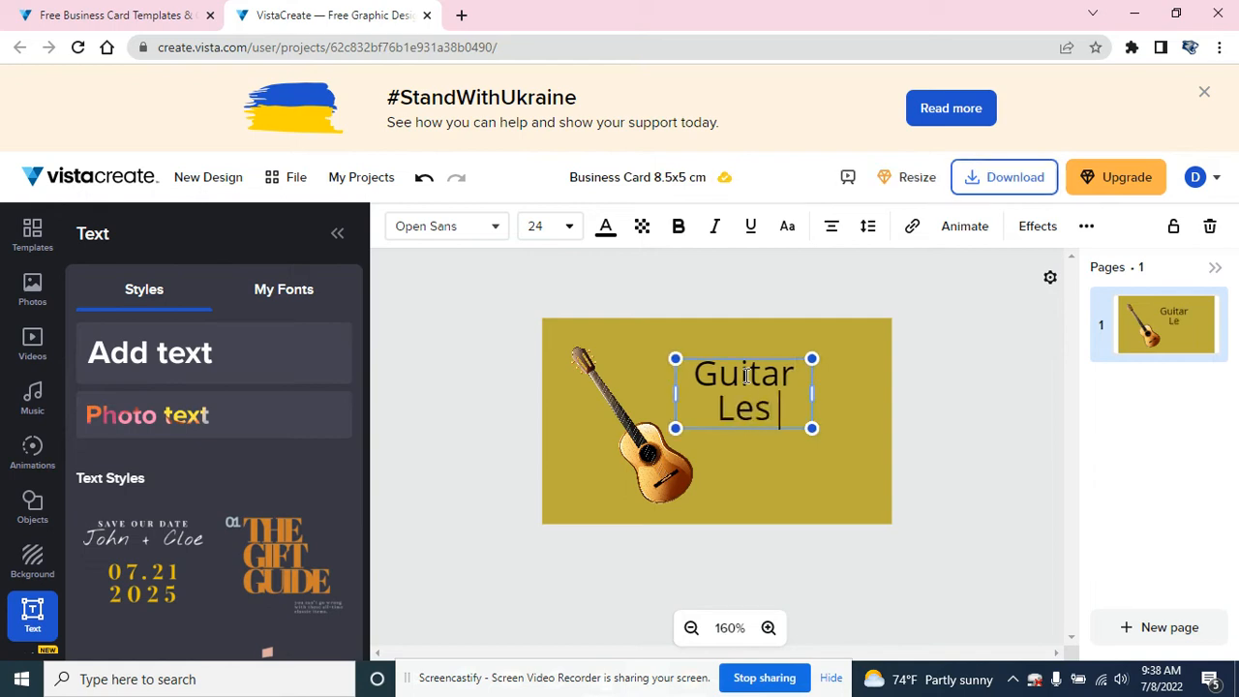